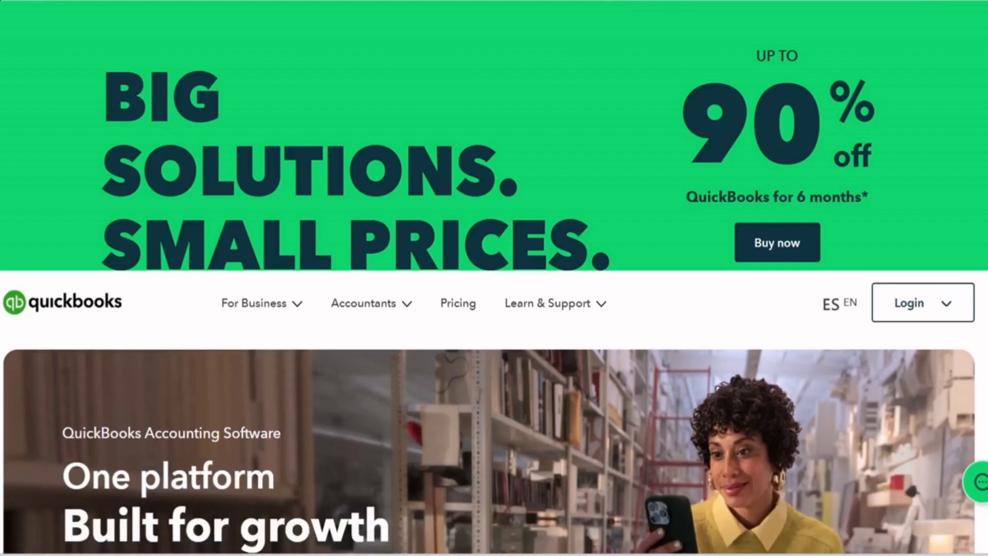
Look through the QuickBooks home page for its features on tracking finances, business insights, invoices, inventory and workflows
scroll(494, 278, "down", 5)
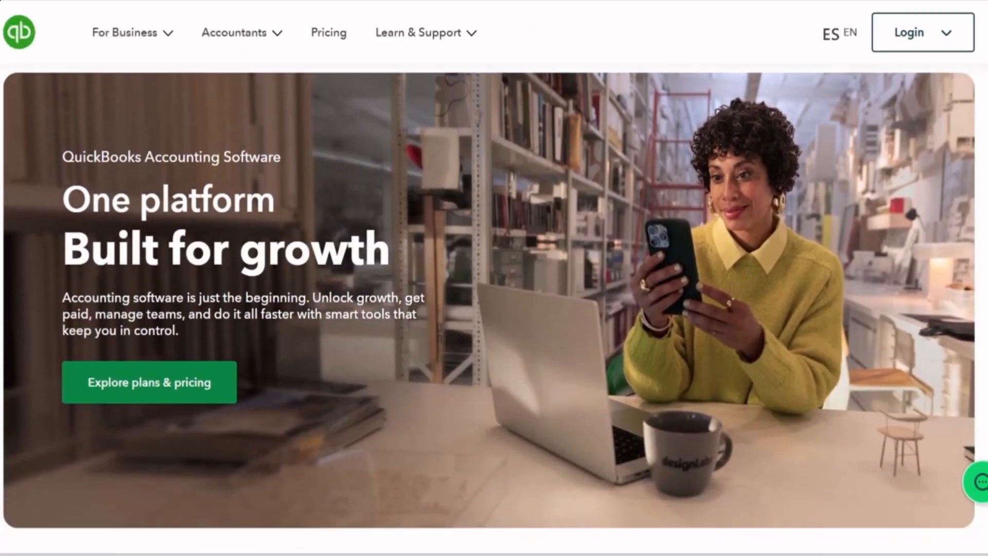
scroll(494, 278, "down", 5)
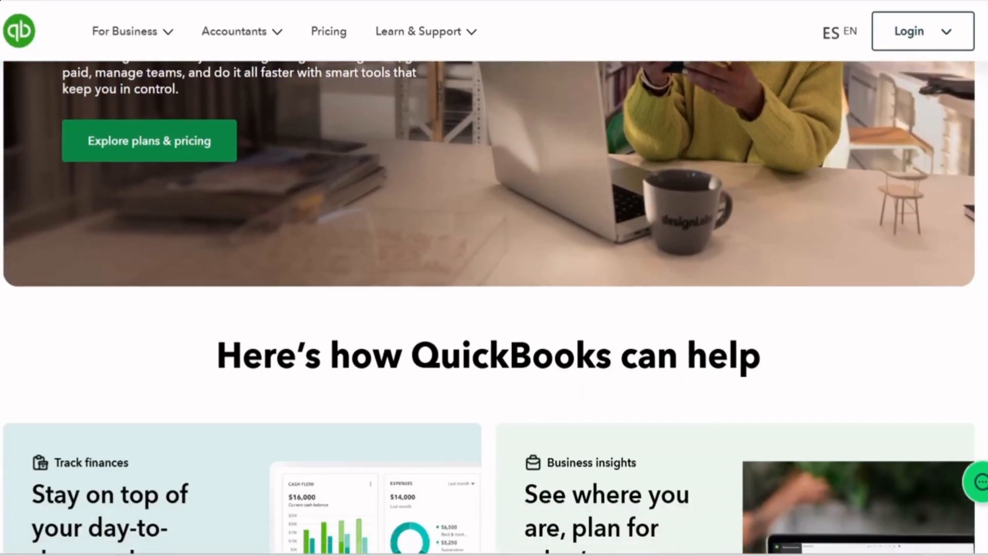
scroll(494, 278, "down", 5)
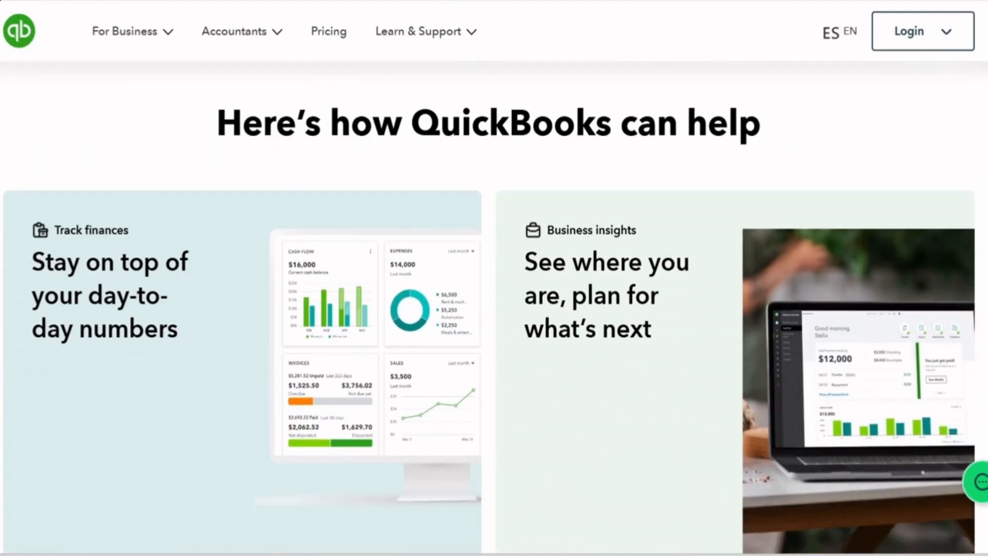
scroll(494, 278, "down", 6)
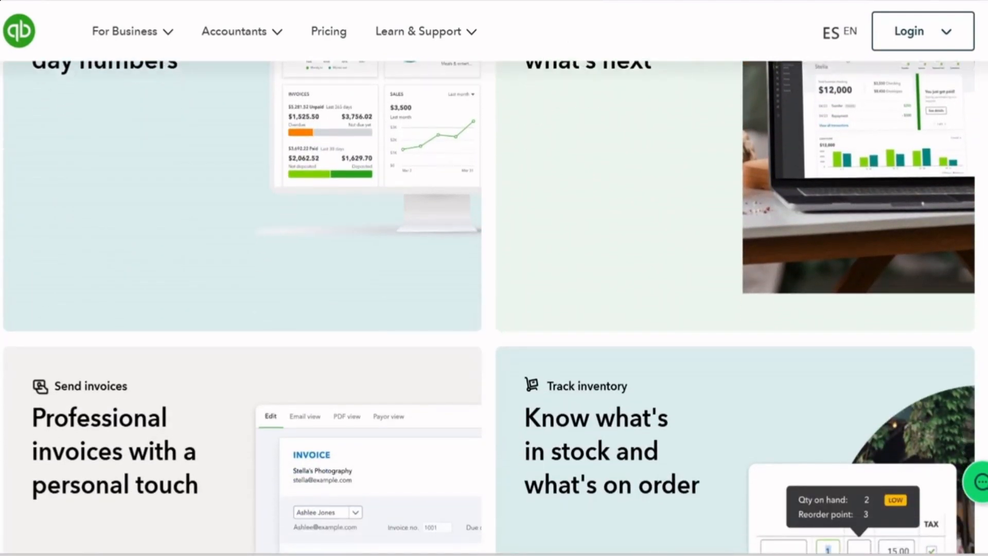
scroll(494, 278, "down", 6)
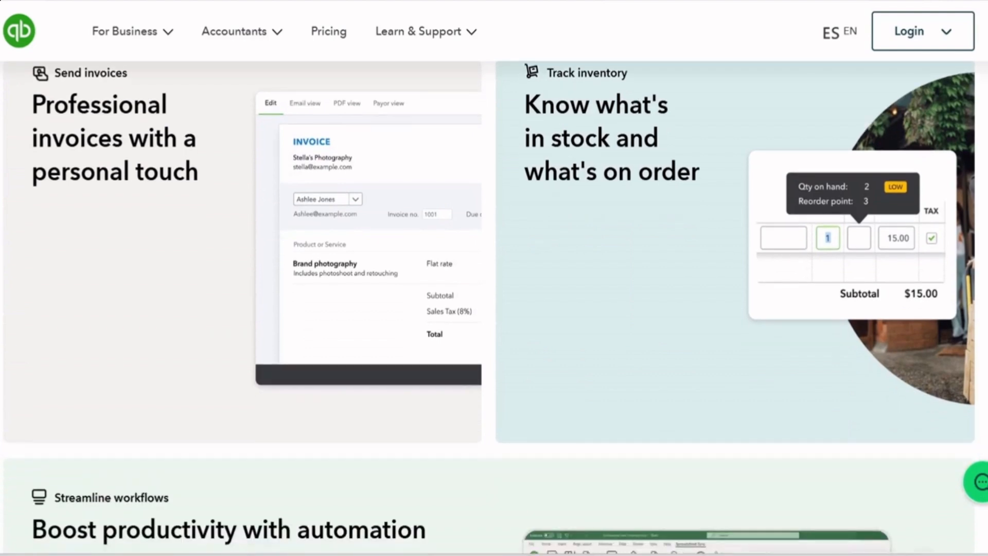
scroll(494, 278, "down", 3)
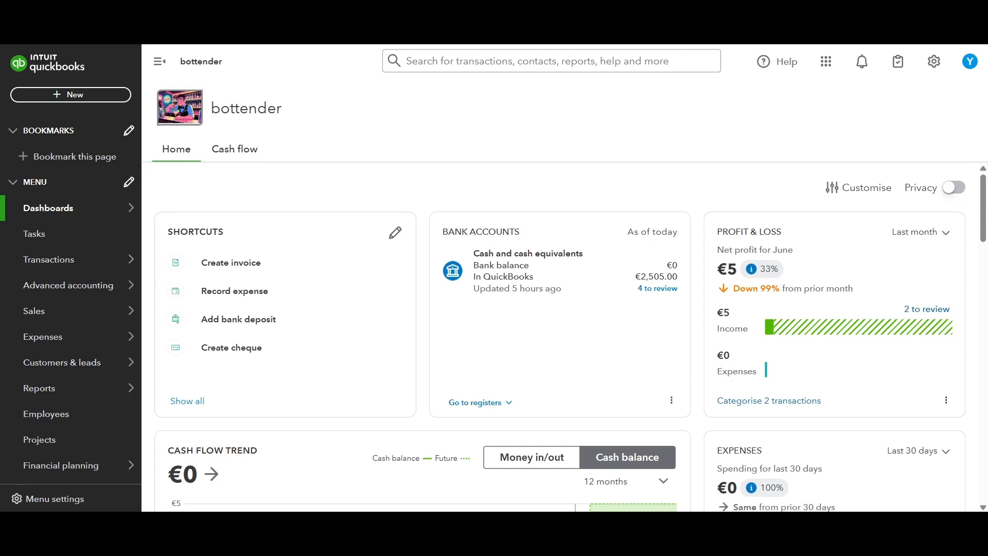
Bookmark the Bank transactions page with the label Bank transactions and reopen the page from the bookmarks
left_click(49, 259)
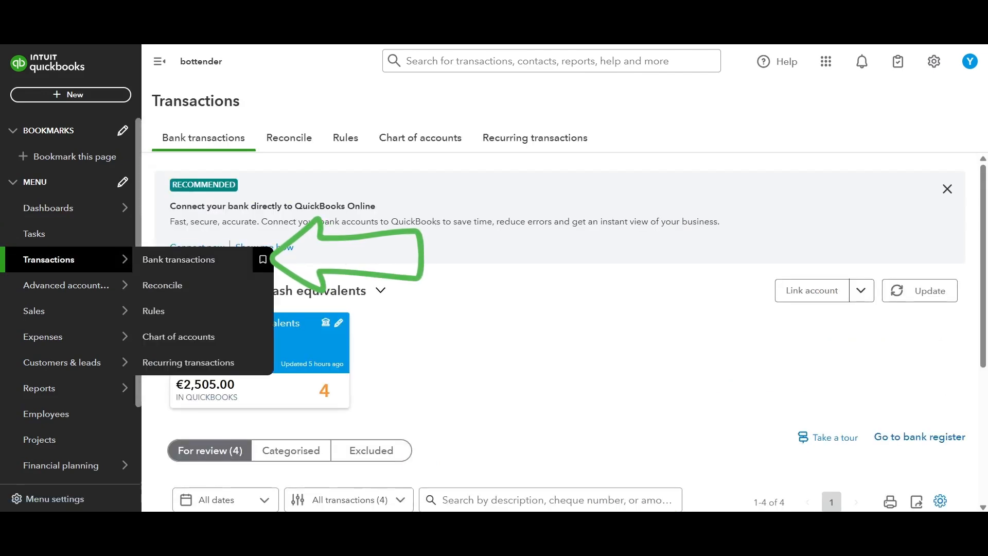
left_click(263, 259)
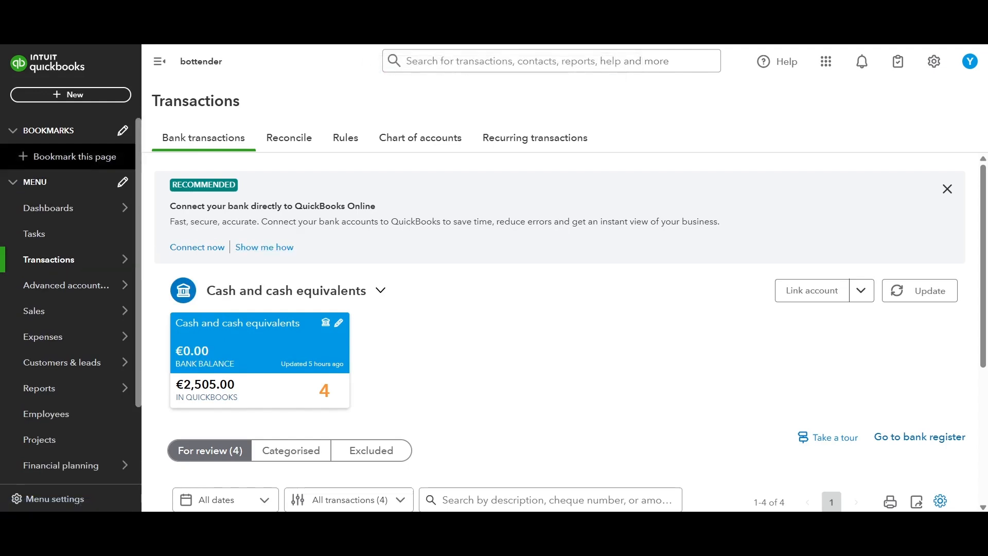
left_click(75, 156)
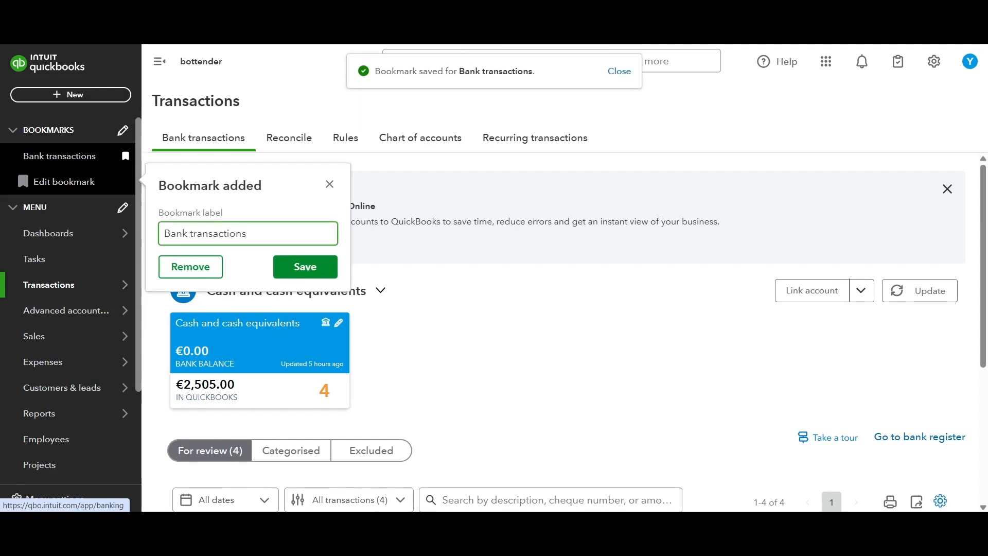
key("Escape")
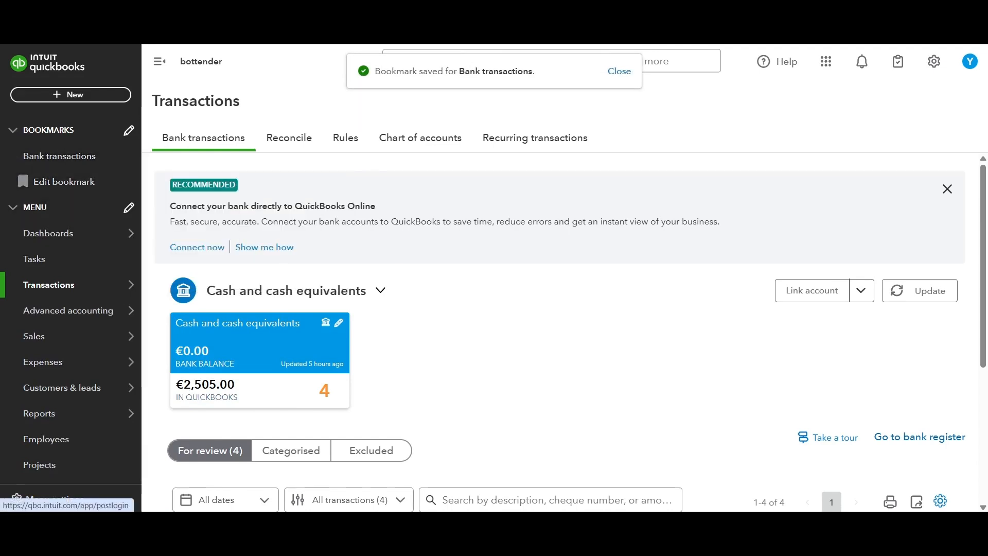
left_click(47, 64)
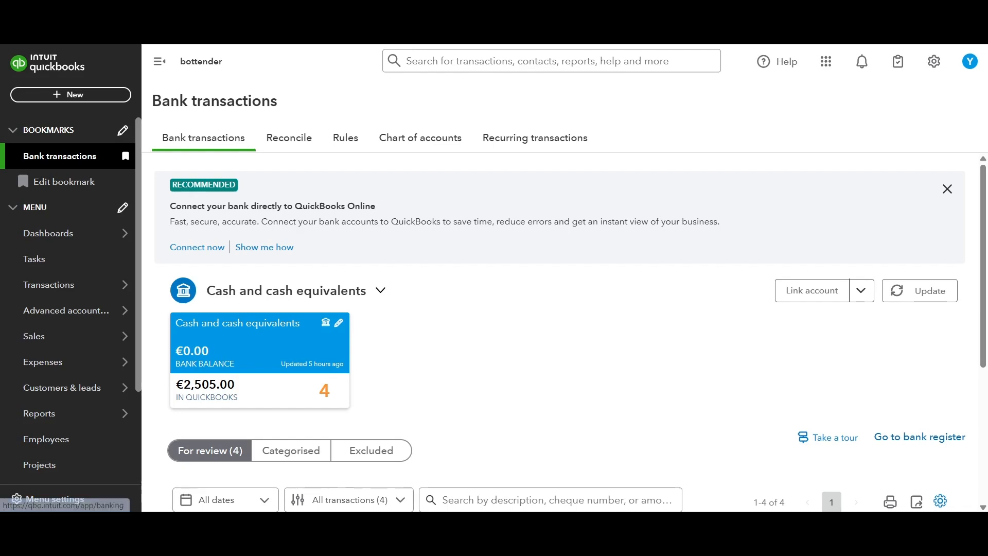
left_click(125, 155)
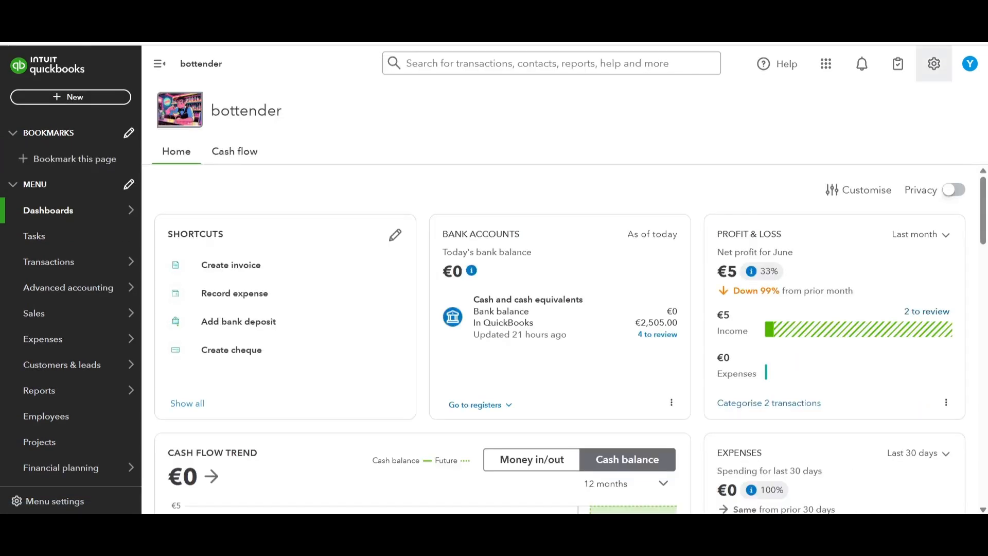
Search for "transaction" and open the Transaction List by Date report to review its entries
left_click(934, 64)
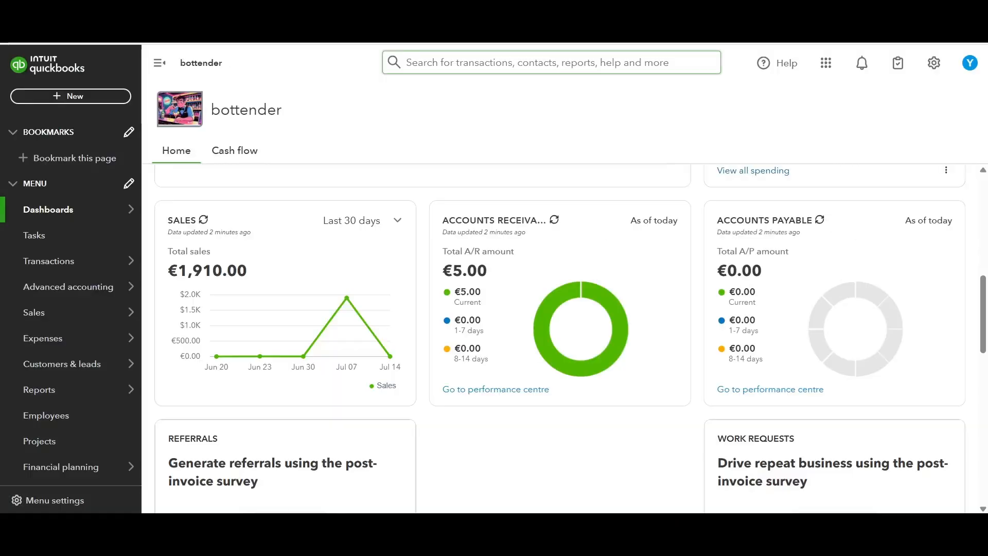
left_click(551, 64)
type("transaction")
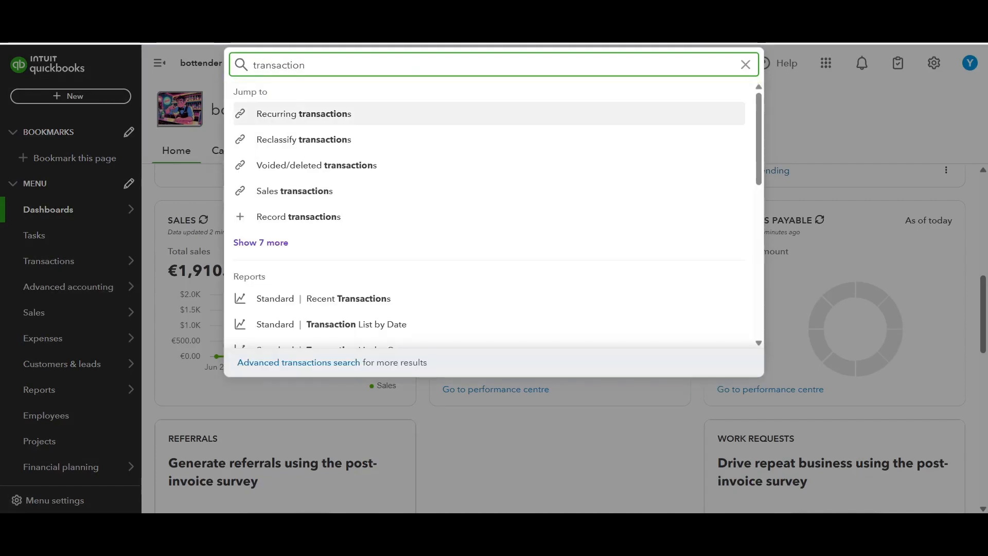
scroll(348, 140, "down", 2)
left_click(348, 169)
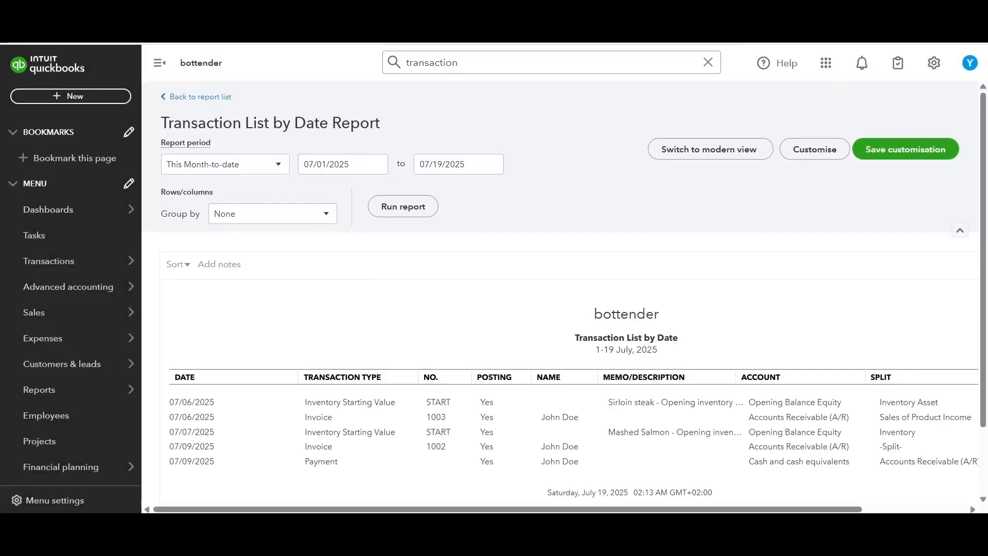
scroll(567, 289, "down", 1)
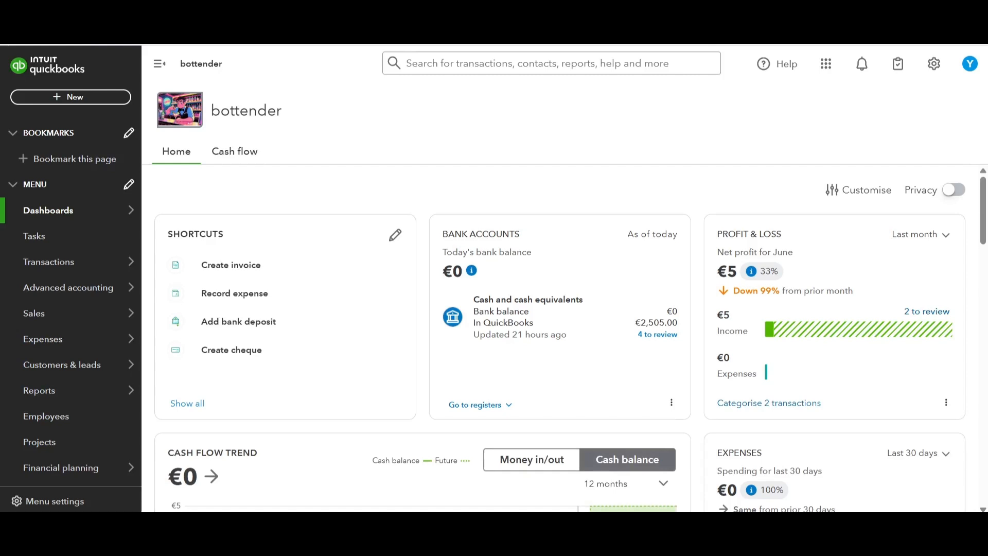
Start a new invoice from the sales invoices and open the payment terms and a product line for editing
left_click(71, 97)
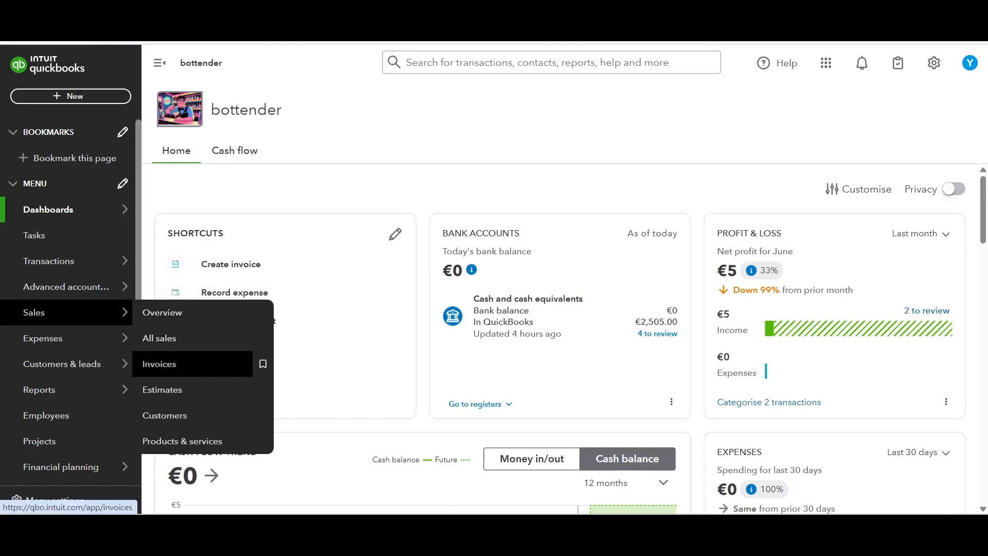
left_click(175, 364)
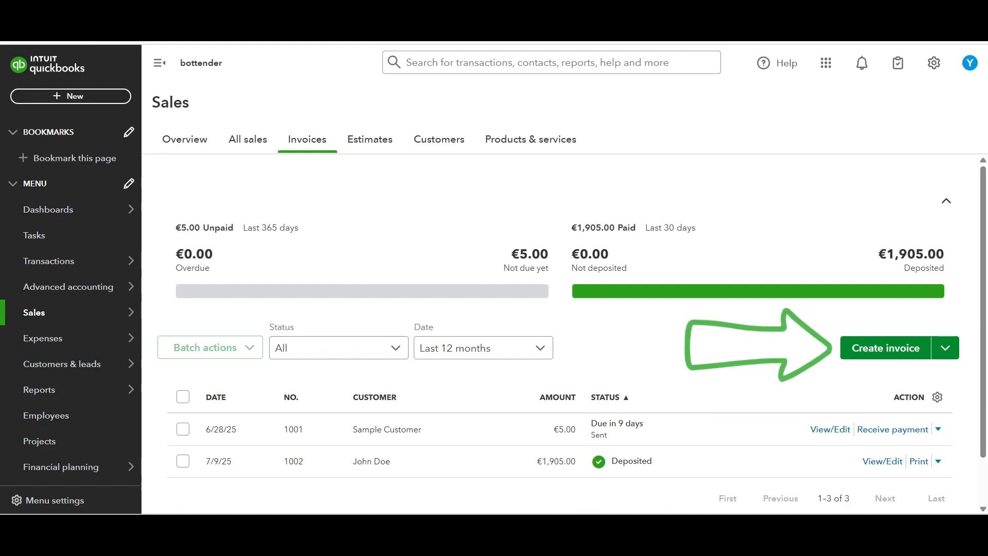
left_click(886, 348)
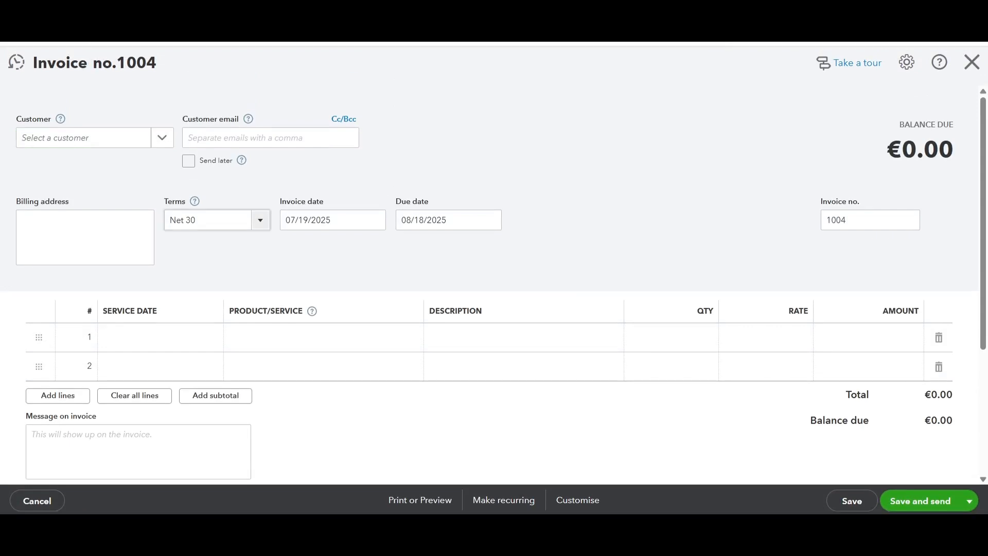
left_click(260, 219)
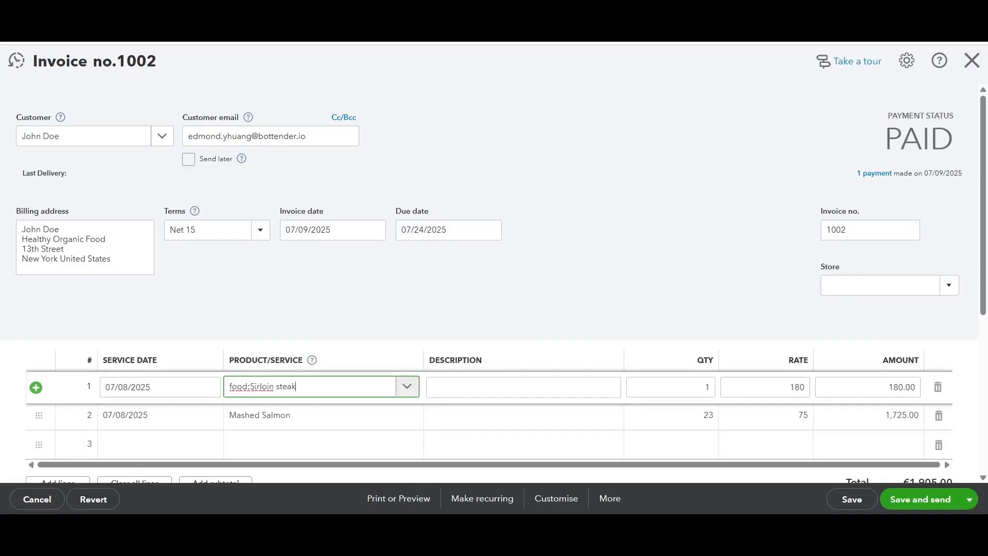
left_click(309, 387)
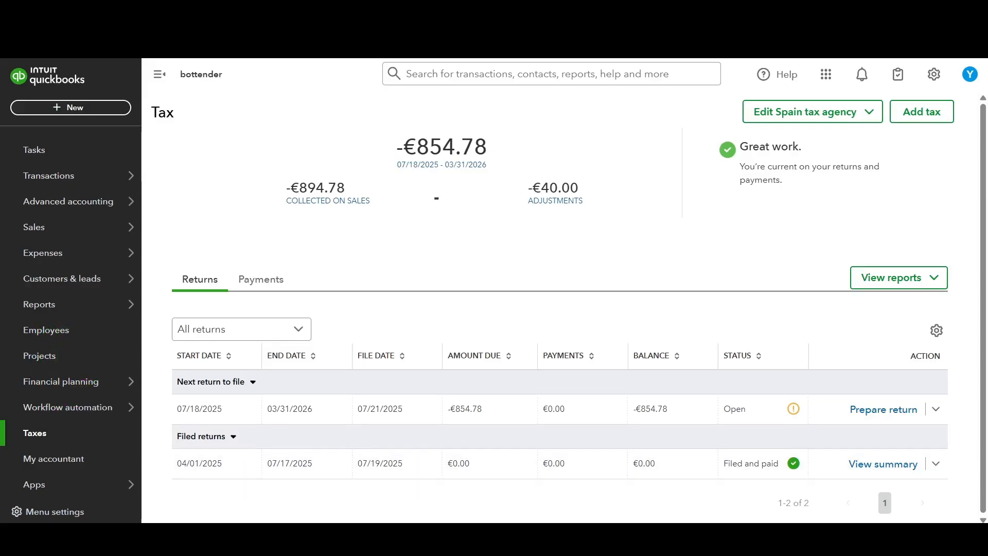
Start adding a tax rate for the Spain tax agency and review the fields of its form
left_click(922, 111)
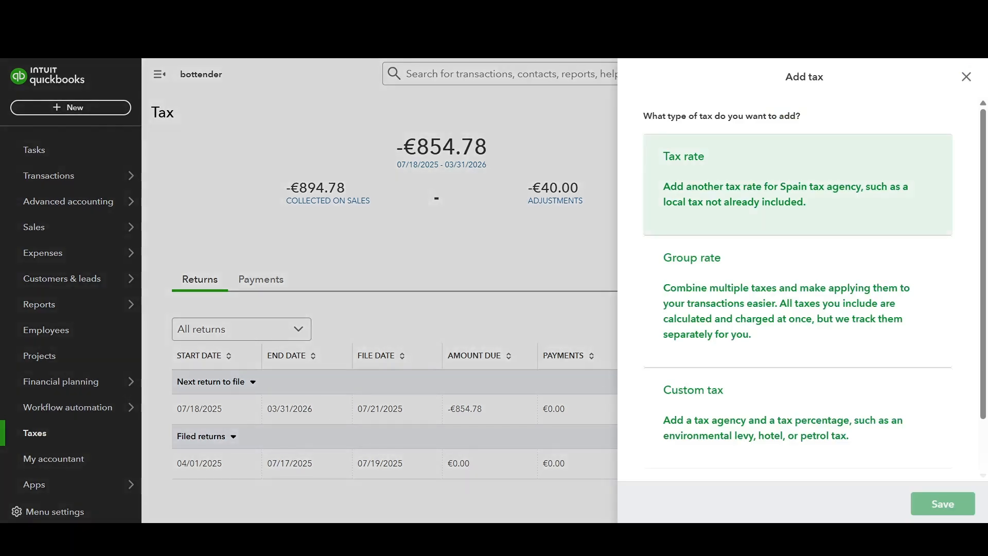
left_click(798, 185)
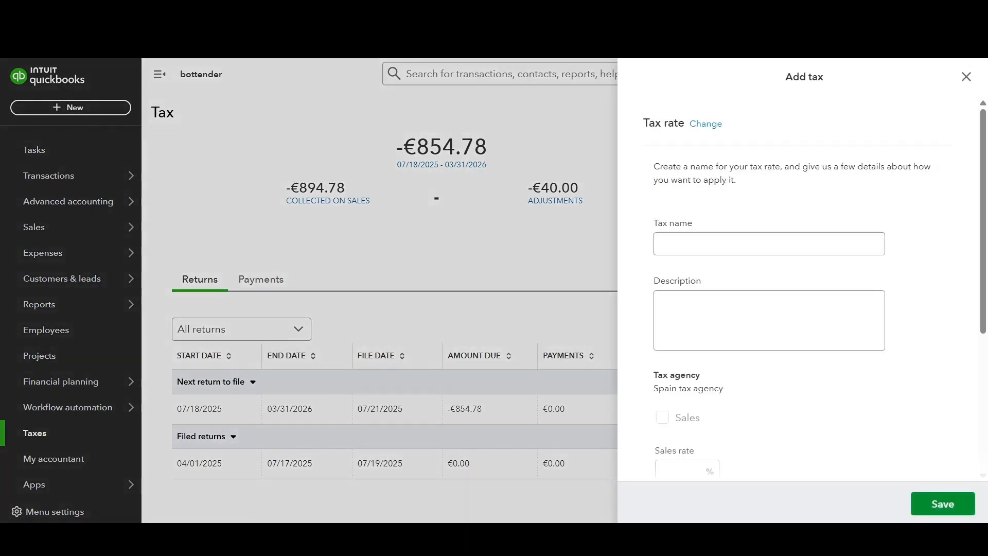
scroll(803, 288, "down", 4)
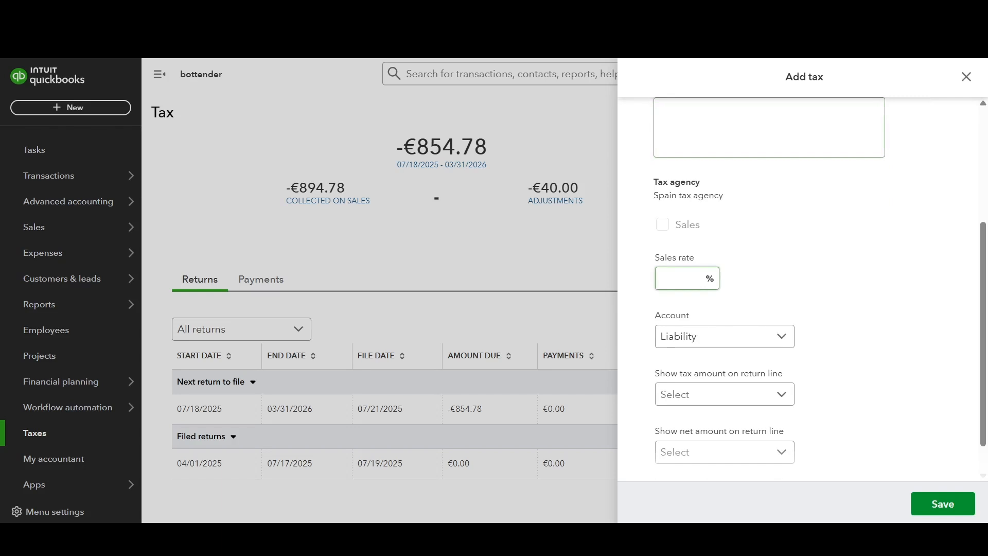
scroll(803, 289, "down", 1)
scroll(803, 288, "up", 5)
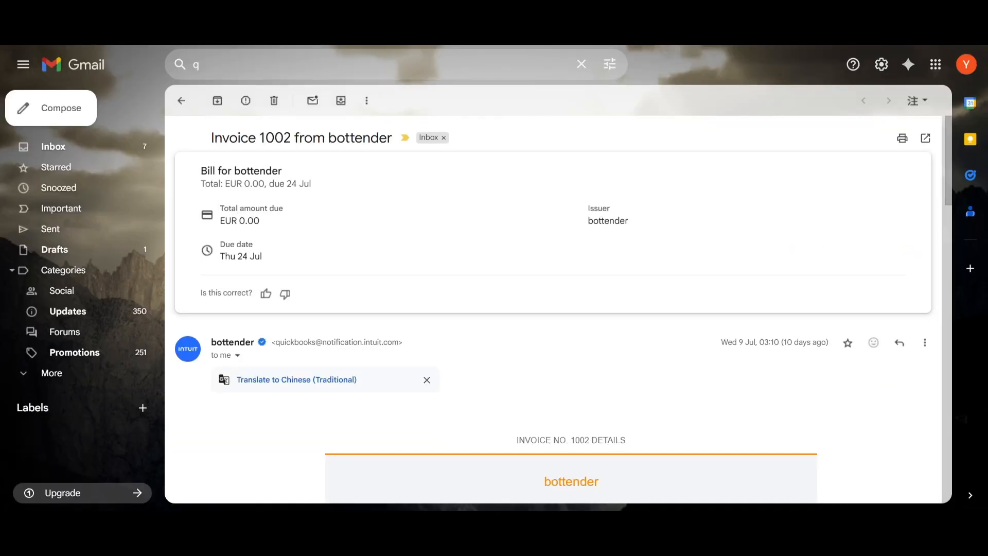
Read the Invoice 1002 email from bottender in Gmail, including the message and billing details
scroll(553, 309, "down", 10)
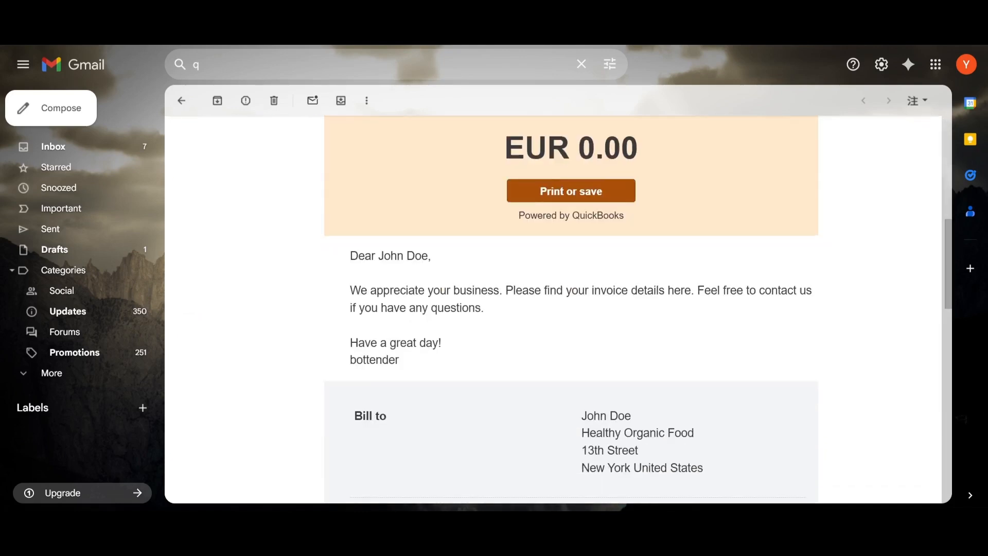
scroll(554, 309, "down", 8)
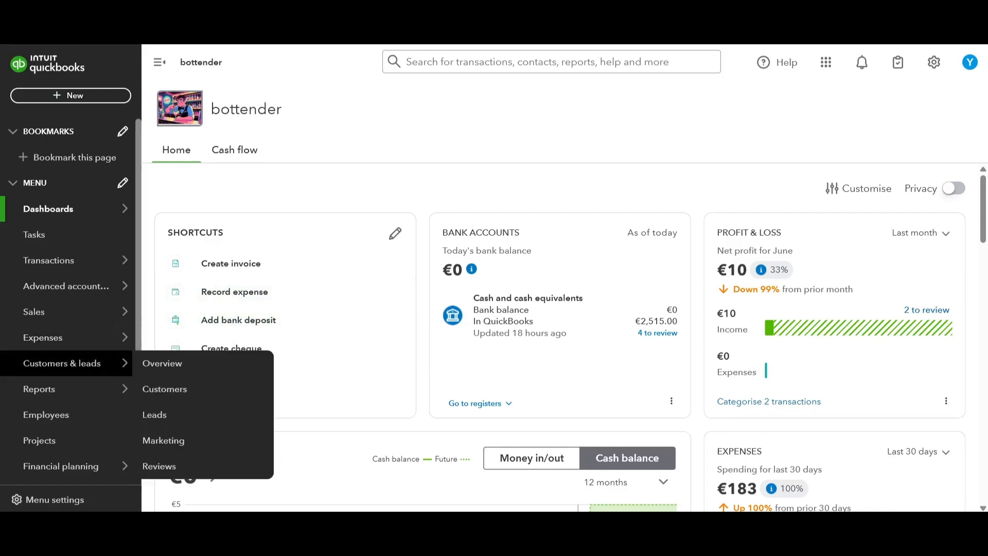
Open the standard reports and search the report list for "balance sheet"
mouse_move(77, 389)
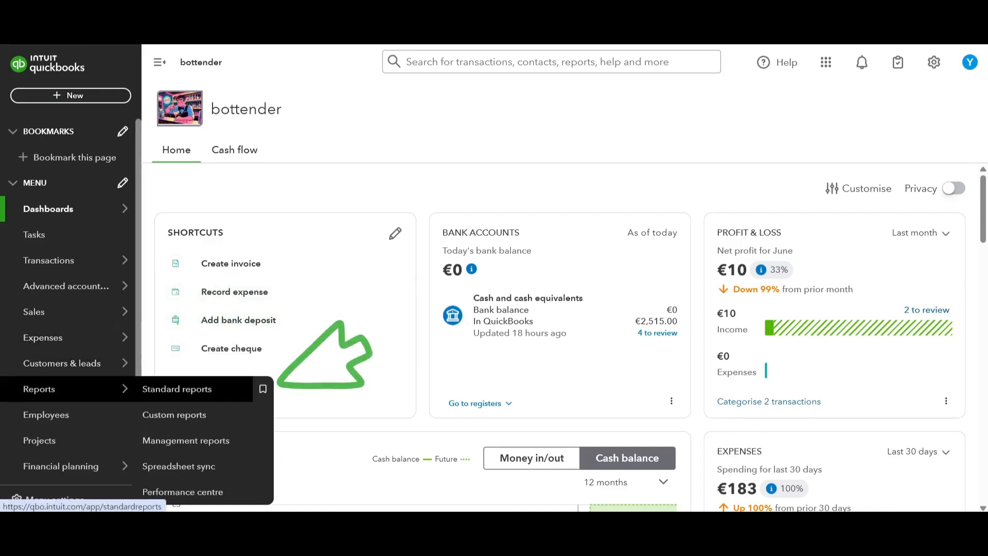
left_click(261, 388)
left_click(232, 178)
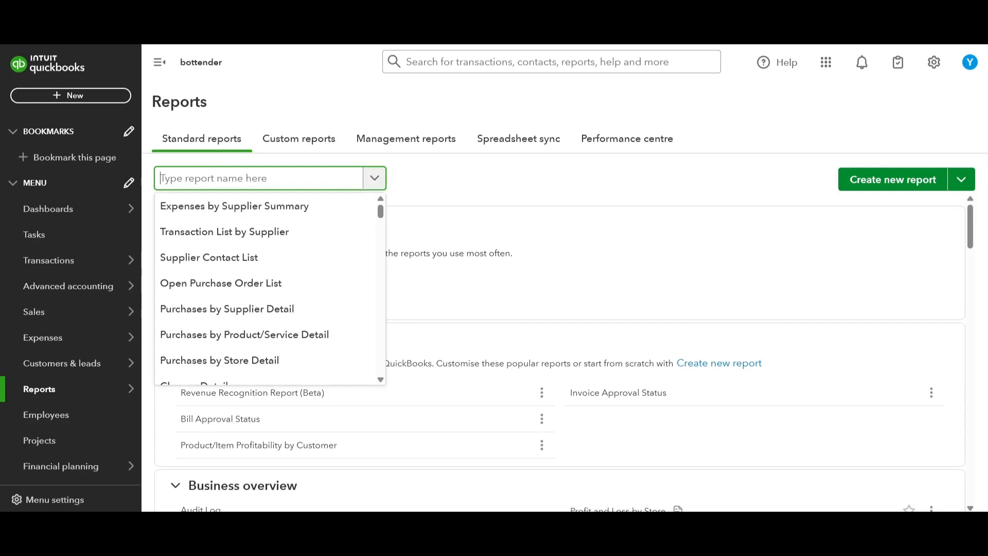
type("balance sh")
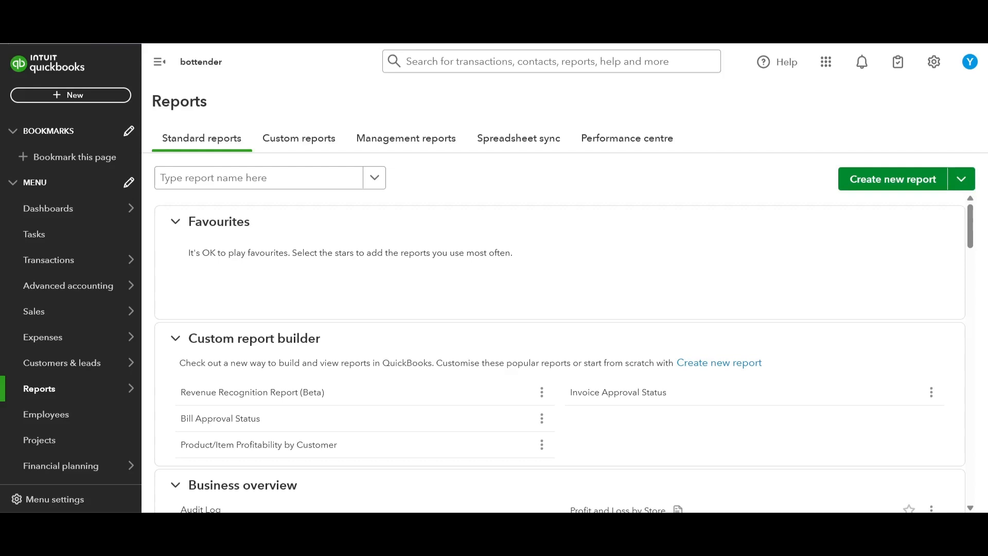
Mark the Balance Sheet report in the Business overview section as a favourite
scroll(560, 355, "down", 3)
left_click(519, 406)
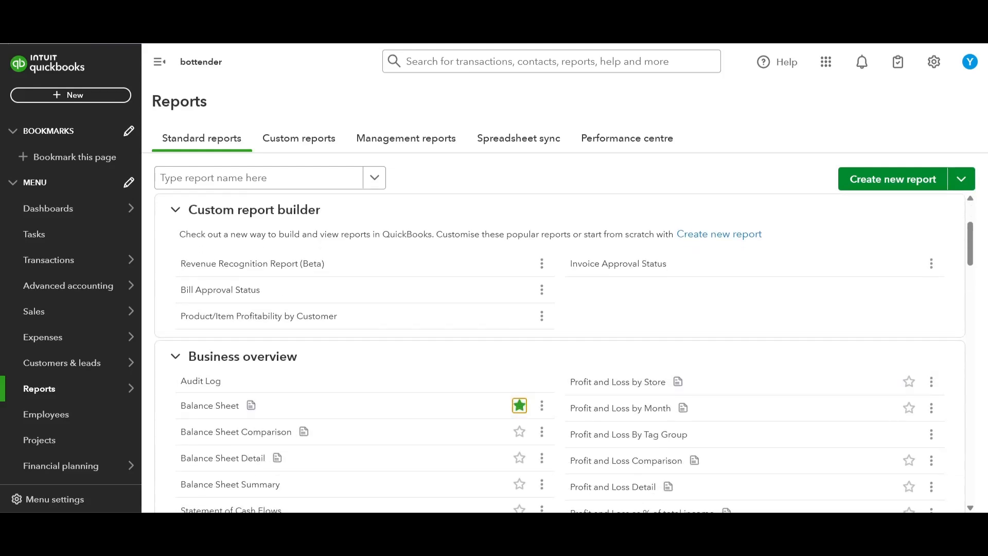
scroll(560, 355, "up", 3)
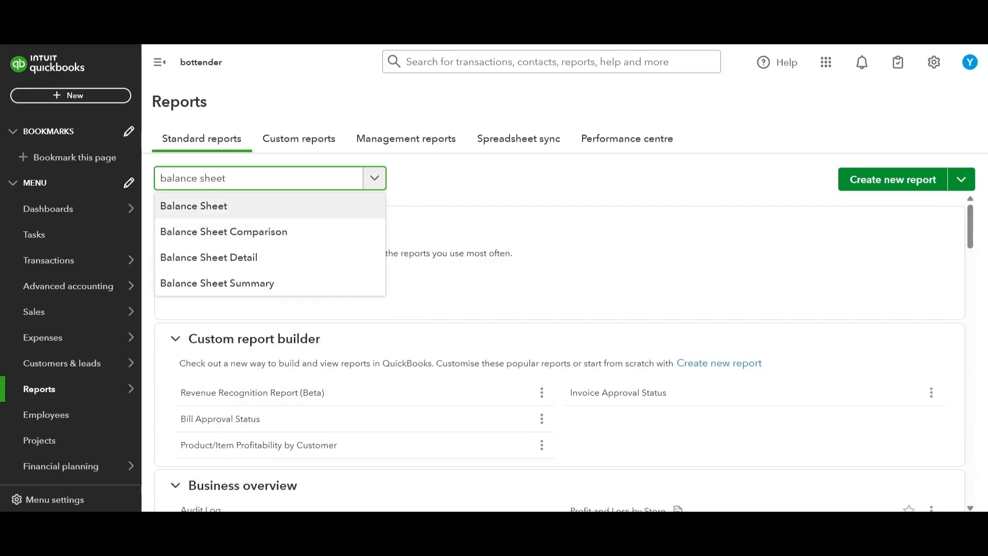
Open the Balance Sheet report and review its assets, liabilities and shareholder's equity
left_click(225, 205)
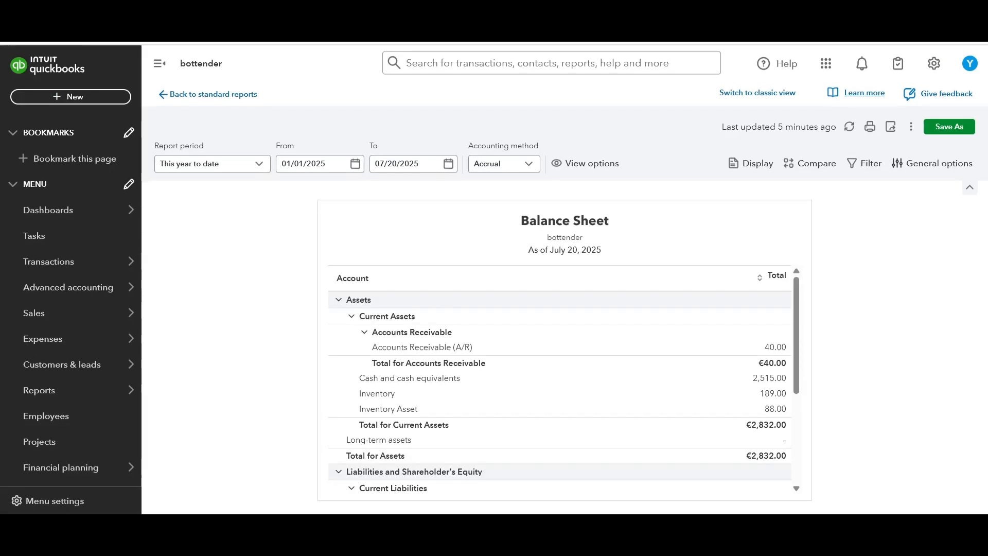
scroll(560, 346, "down", 3)
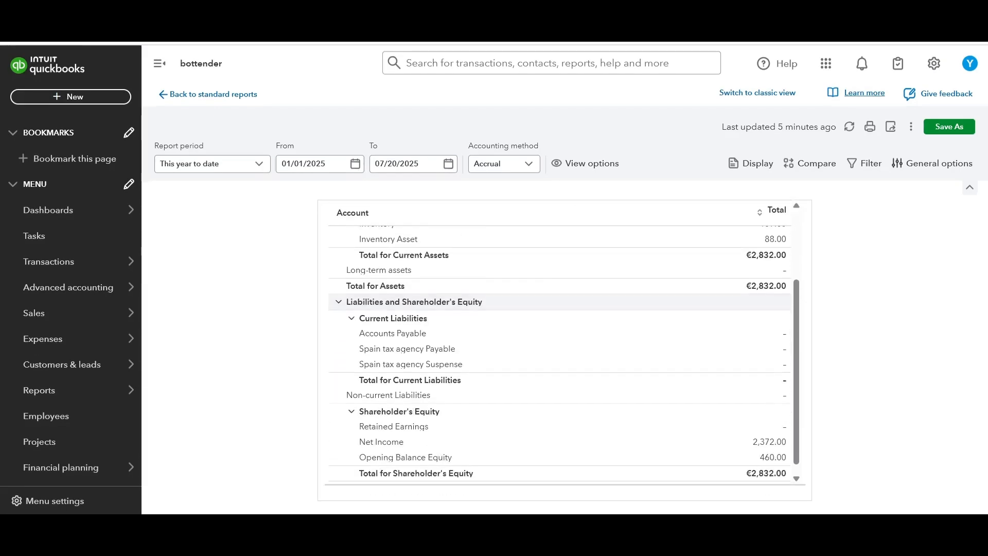
scroll(560, 342, "down", 2)
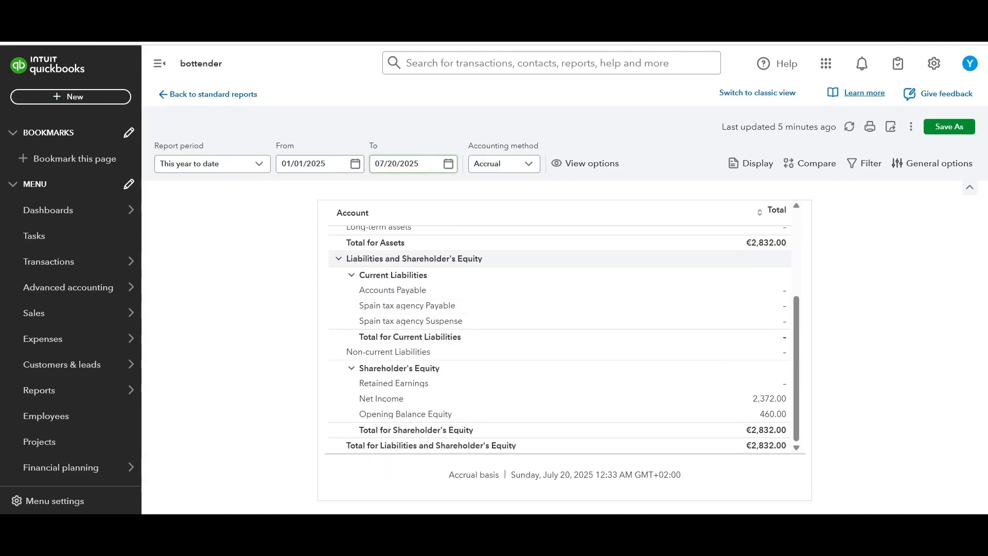
Set the Balance Sheet report's end date to 07/19/2025
left_click(407, 163)
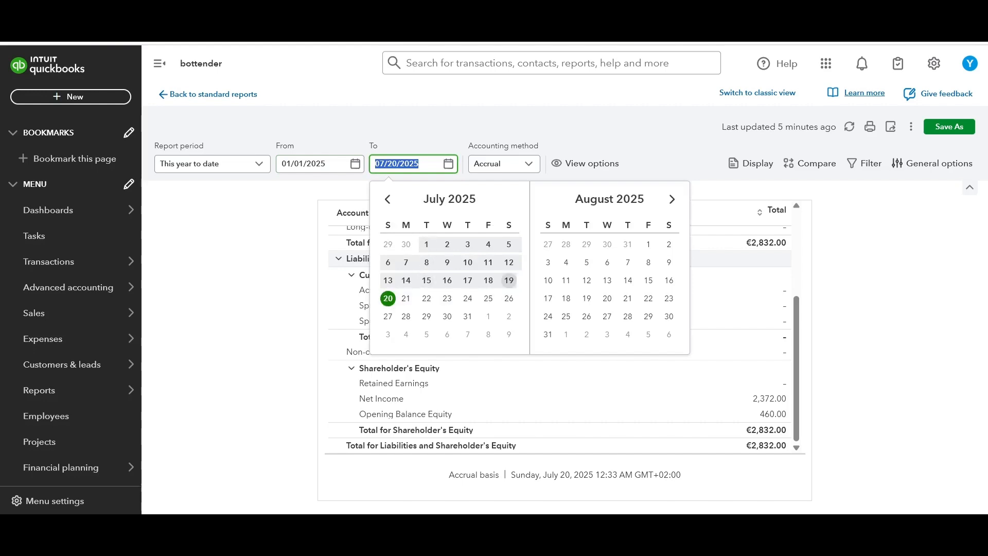
left_click(509, 281)
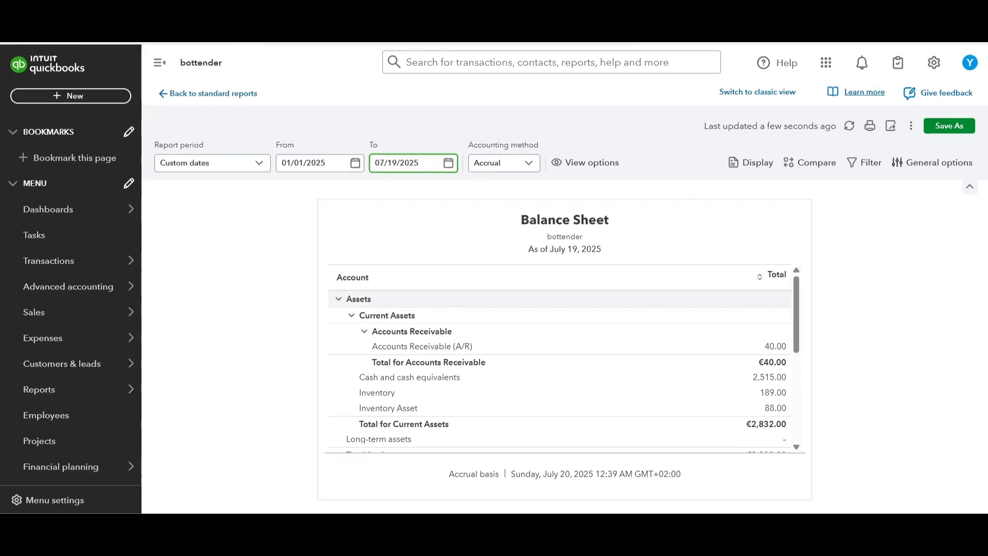
left_click(365, 331)
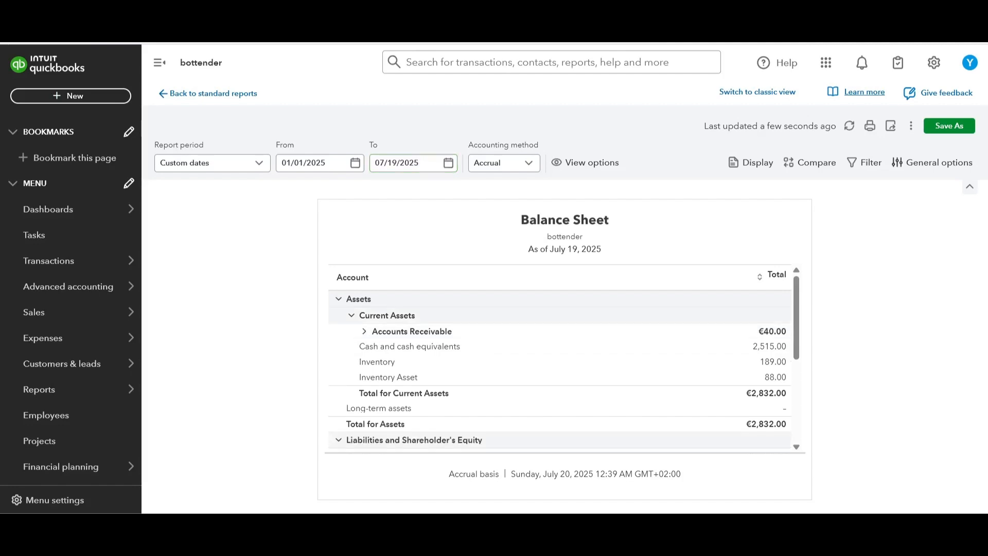
left_click(352, 316)
left_click(352, 379)
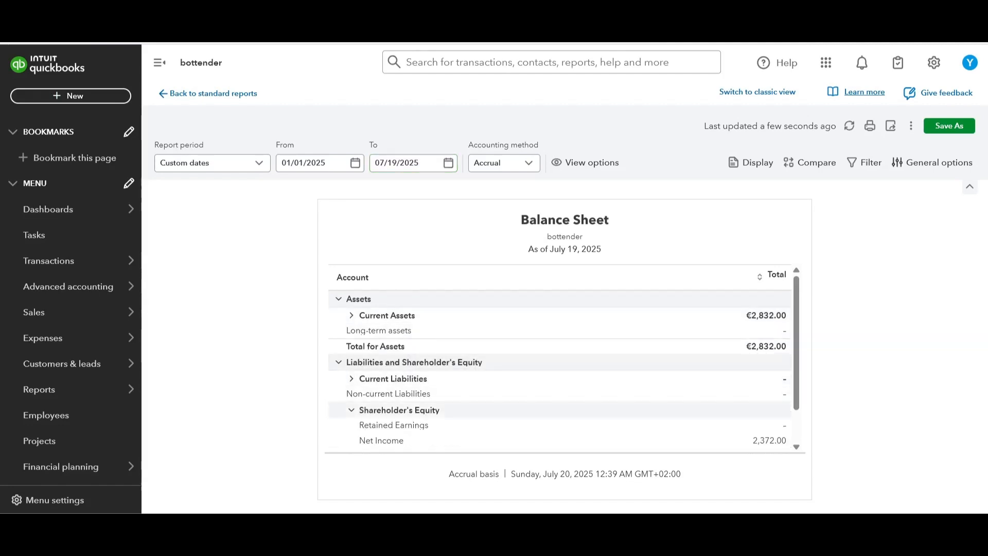
left_click(352, 410)
left_click(343, 362)
left_click(344, 299)
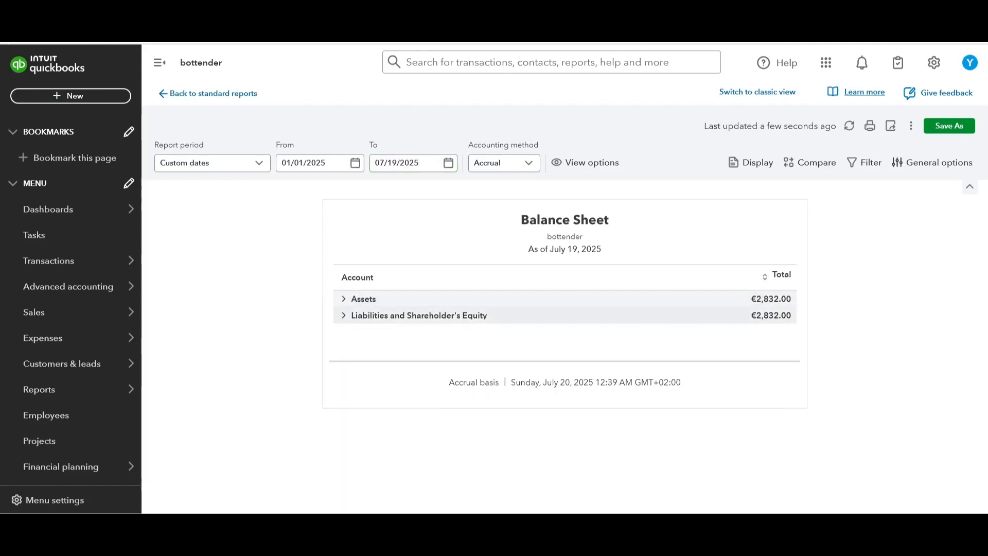
left_click(344, 315)
left_click(352, 363)
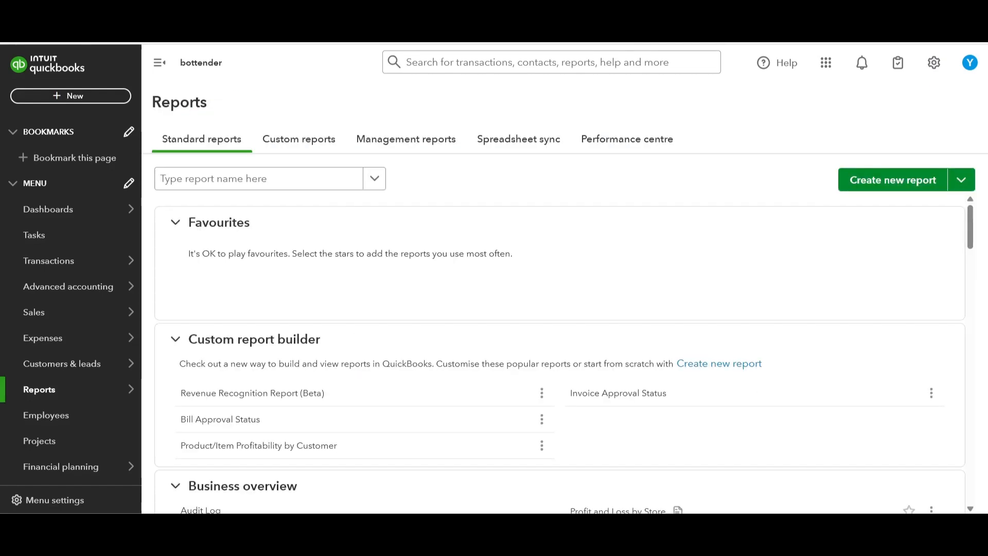
Open the Profit and Loss report from the Business overview section and review its income, cost of sales and other income
scroll(559, 354, "down", 5)
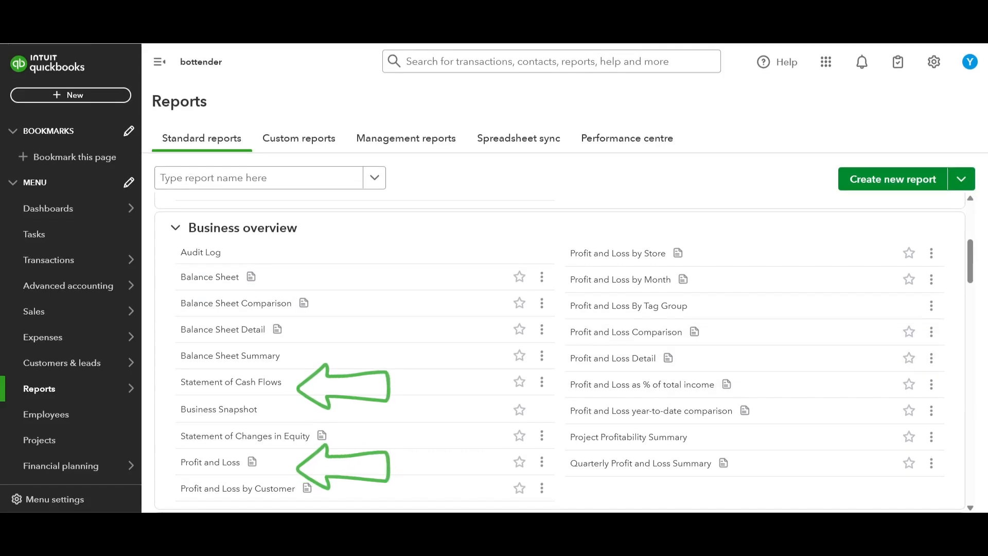
left_click(210, 462)
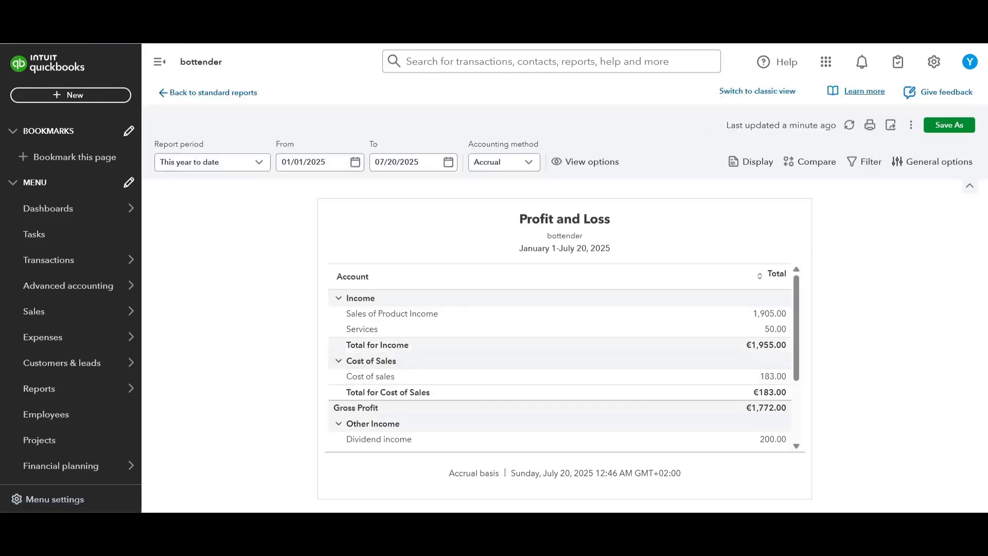
scroll(561, 350, "down", 3)
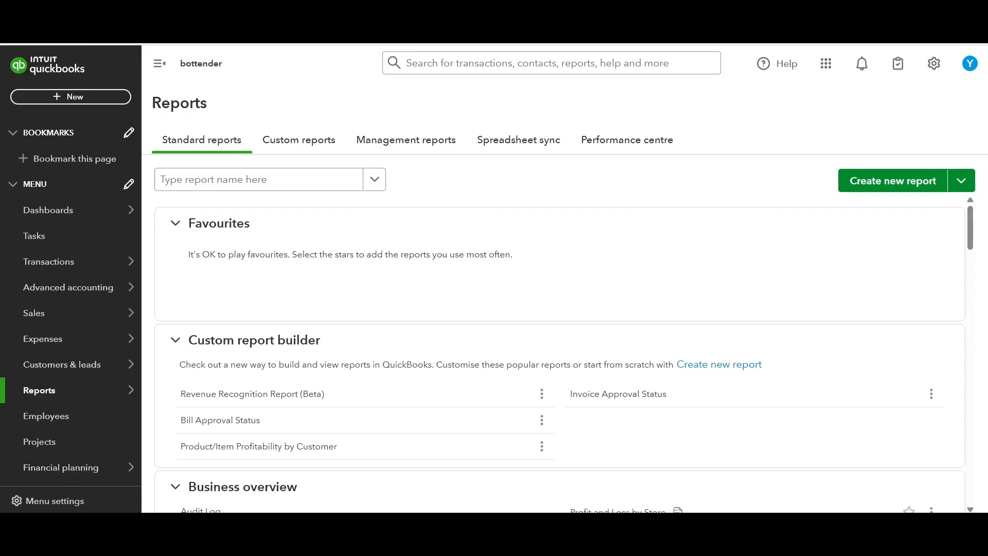
Create a new report of the Invoice type and set its end date to 07/20/2025
left_click(893, 181)
left_click(491, 188)
scroll(491, 278, "down", 2)
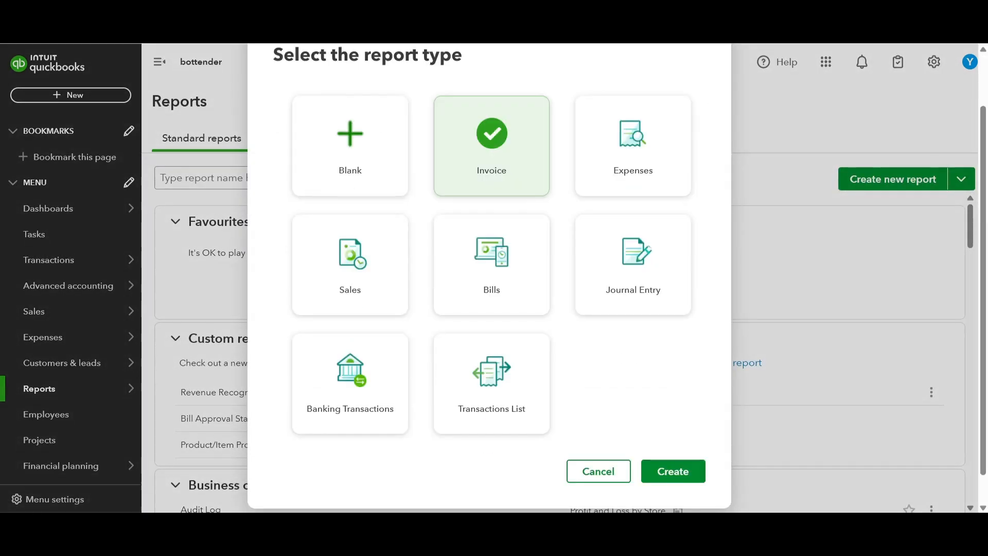
left_click(673, 472)
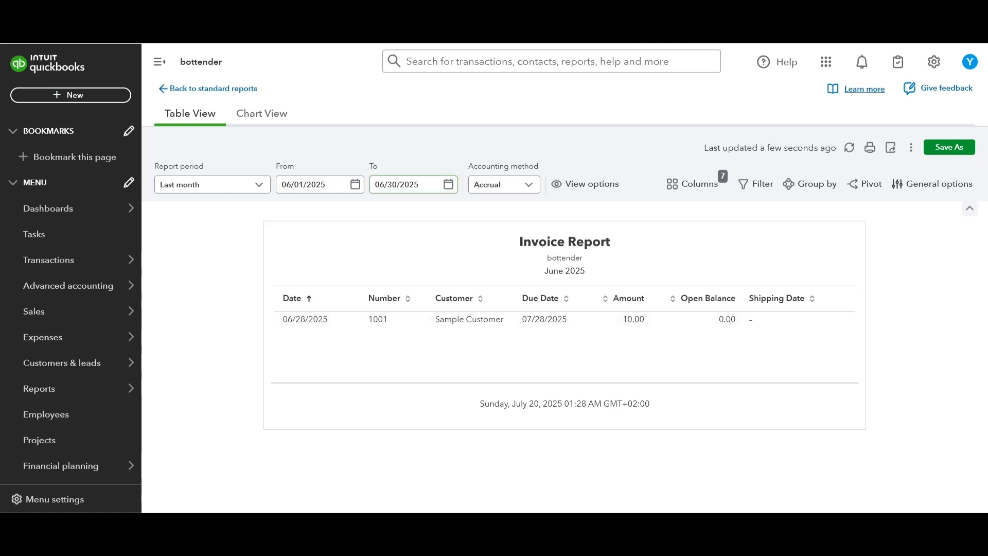
left_click(448, 184)
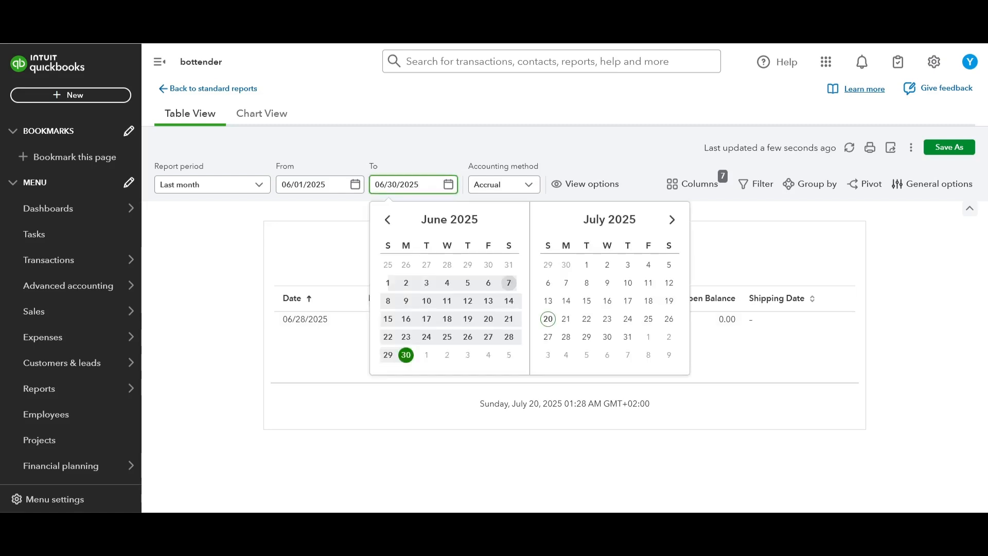
left_click(549, 319)
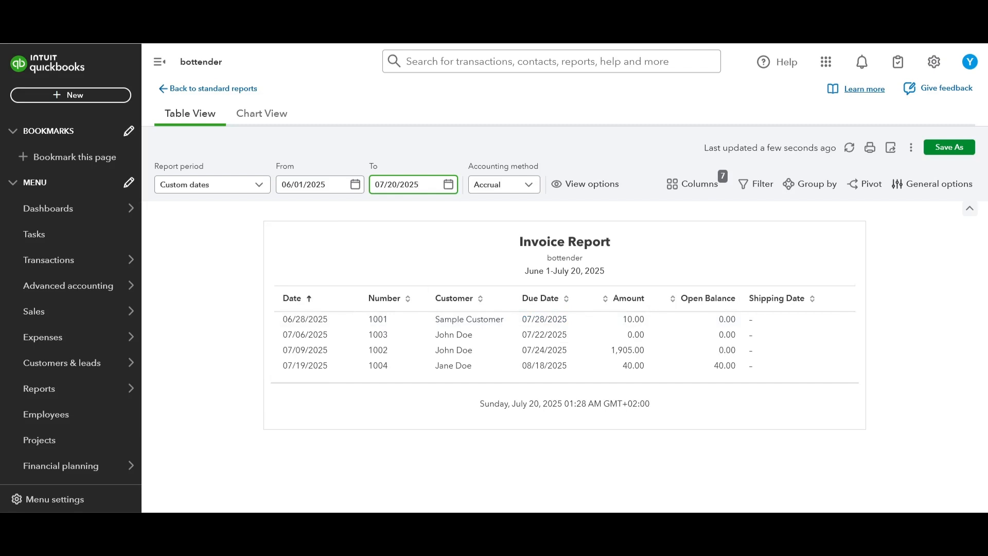
Remove the Shipping date, Due date and Amount columns from the Invoice Report
left_click(692, 184)
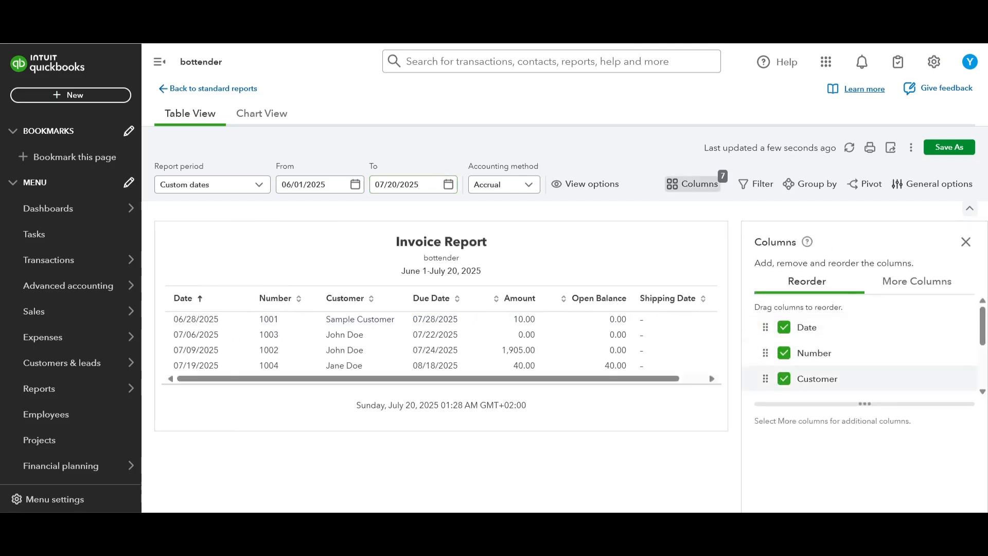
scroll(865, 360, "down", 3)
left_click(784, 377)
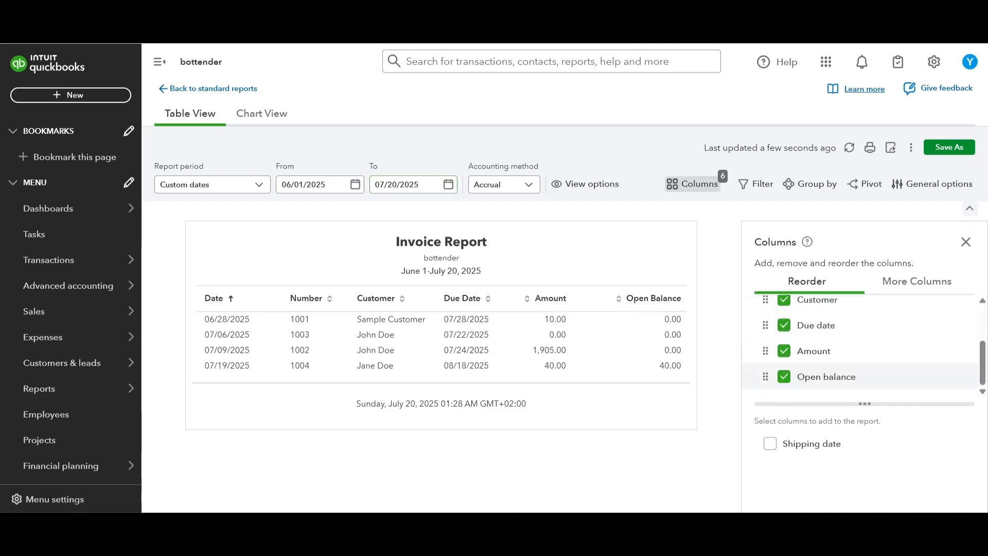
scroll(784, 377, "up", 1)
scroll(784, 377, "down", 1)
left_click(783, 325)
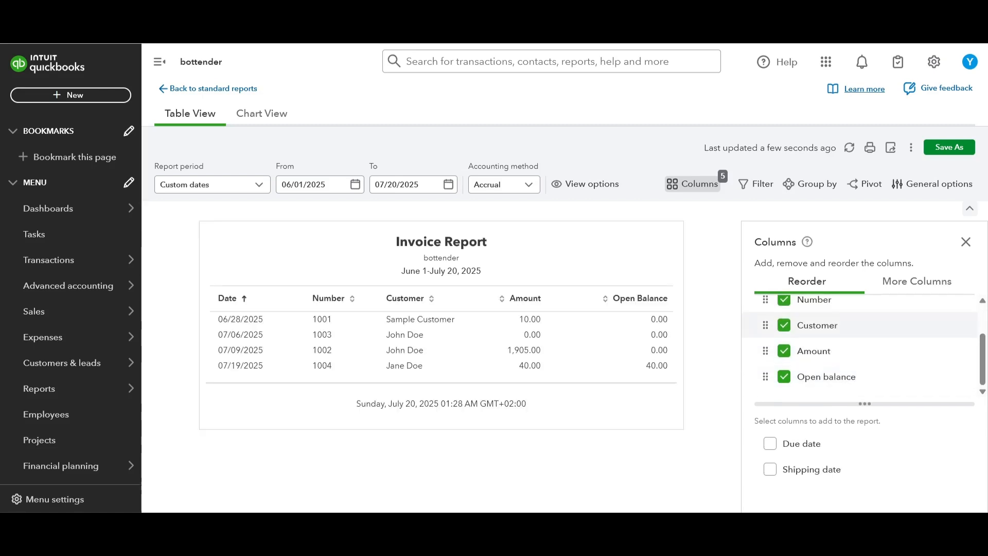
left_click(784, 351)
Add the Due date, Amount and Shipping date columns back to the Invoice Report
left_click(770, 469)
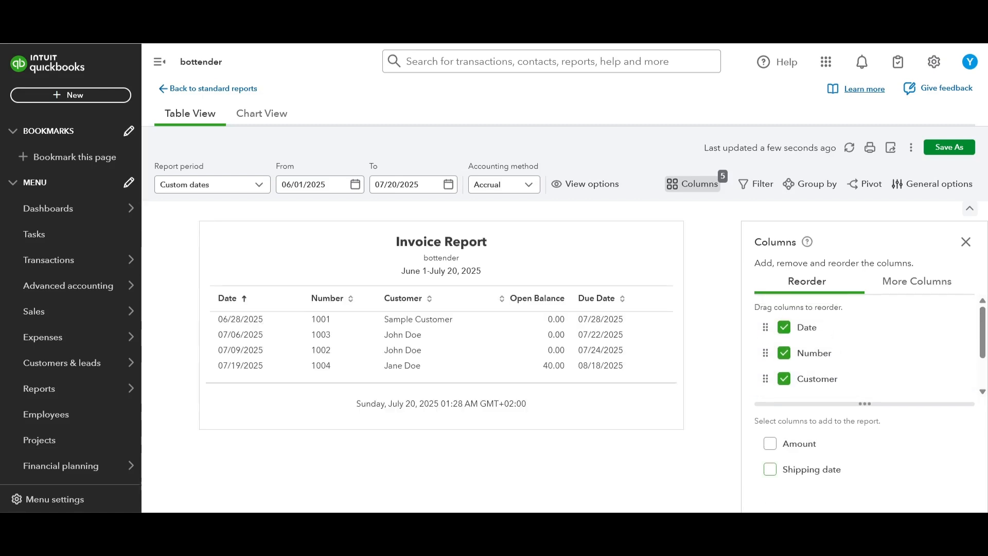
left_click(770, 444)
left_click(770, 443)
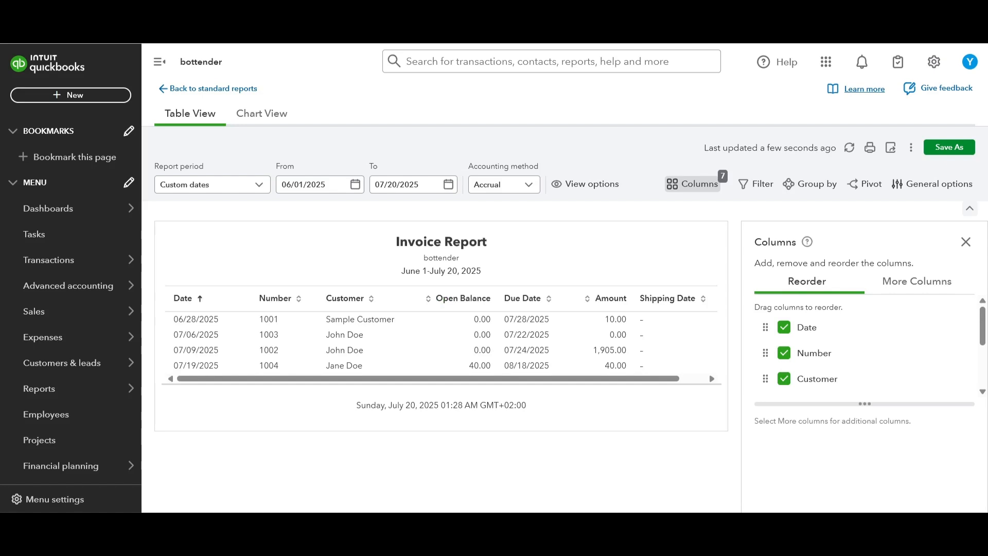
left_click(912, 148)
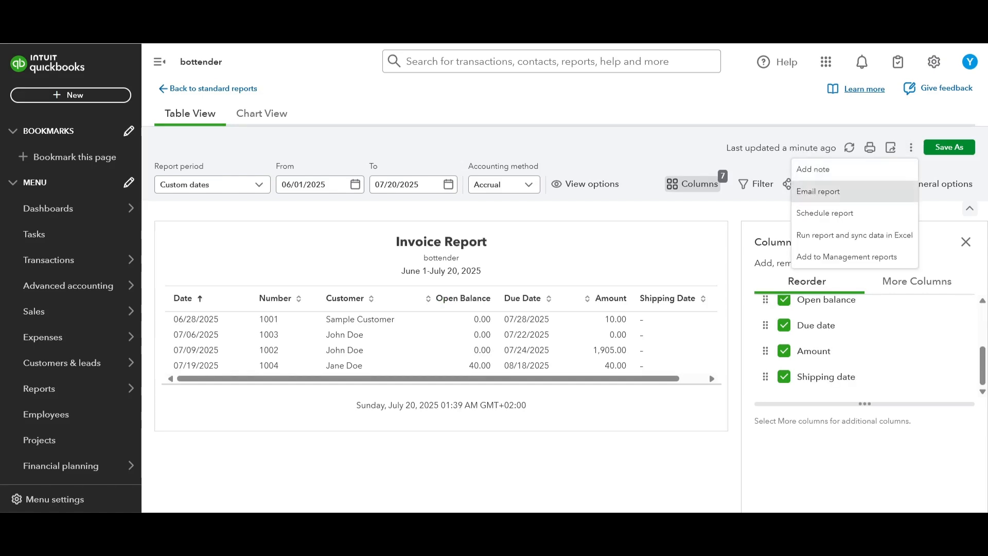
left_click(818, 191)
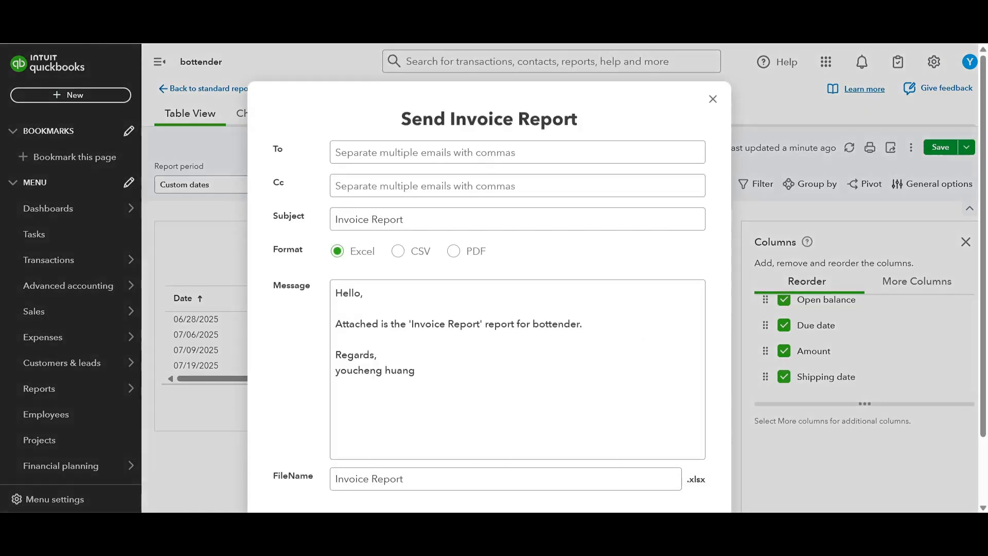
left_click(713, 99)
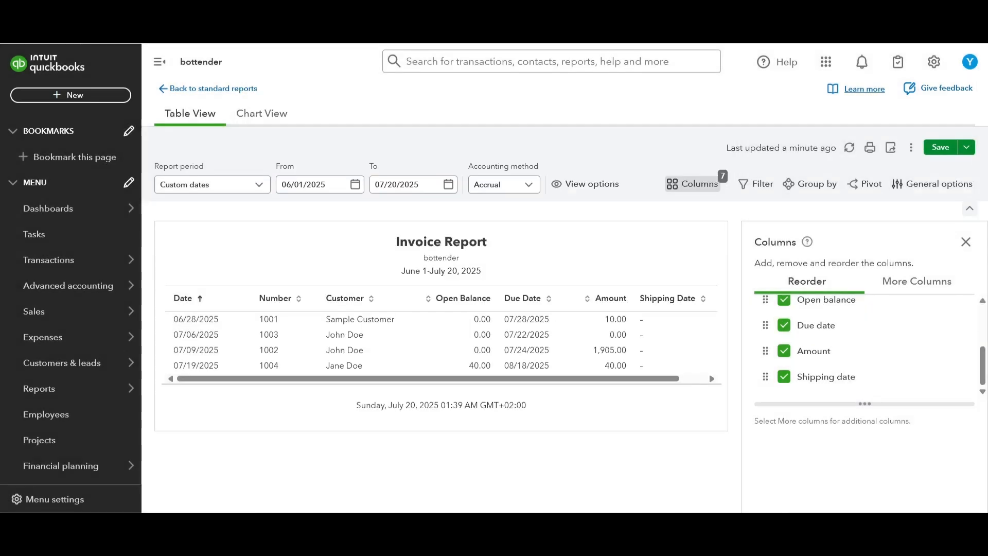
left_click(869, 148)
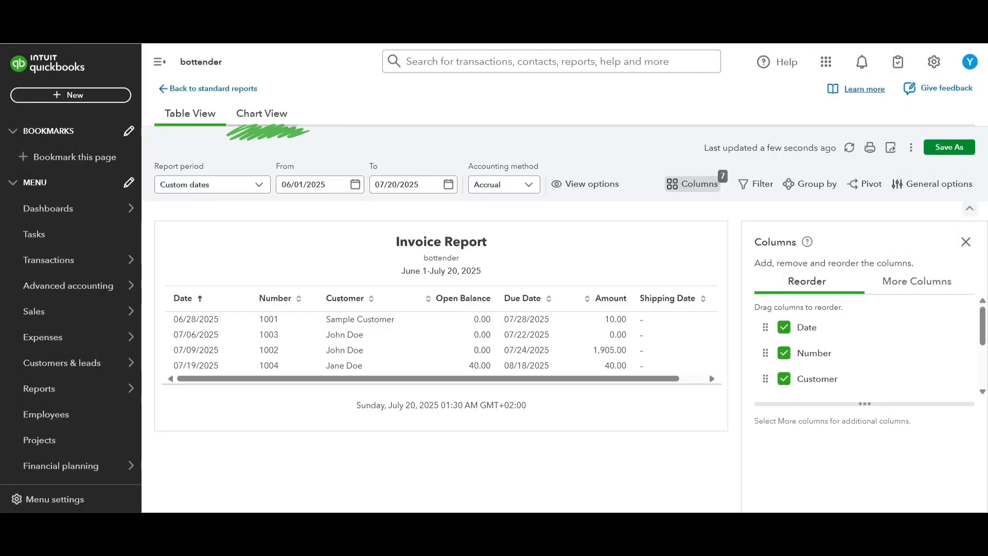
Show the Invoice Report as a chart and try the Vertical Bar, Trend Line and Stacked Bar types
left_click(262, 114)
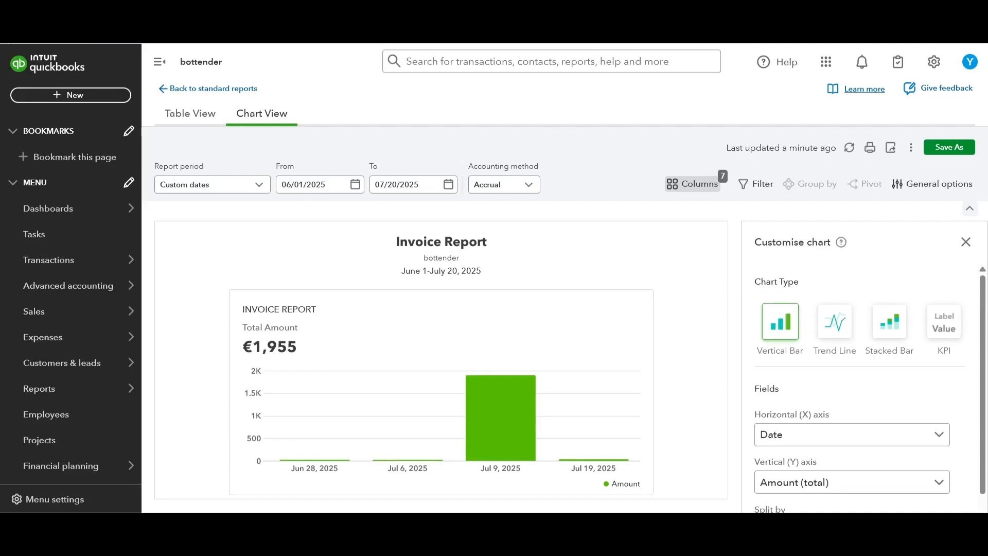
left_click(781, 322)
left_click(835, 322)
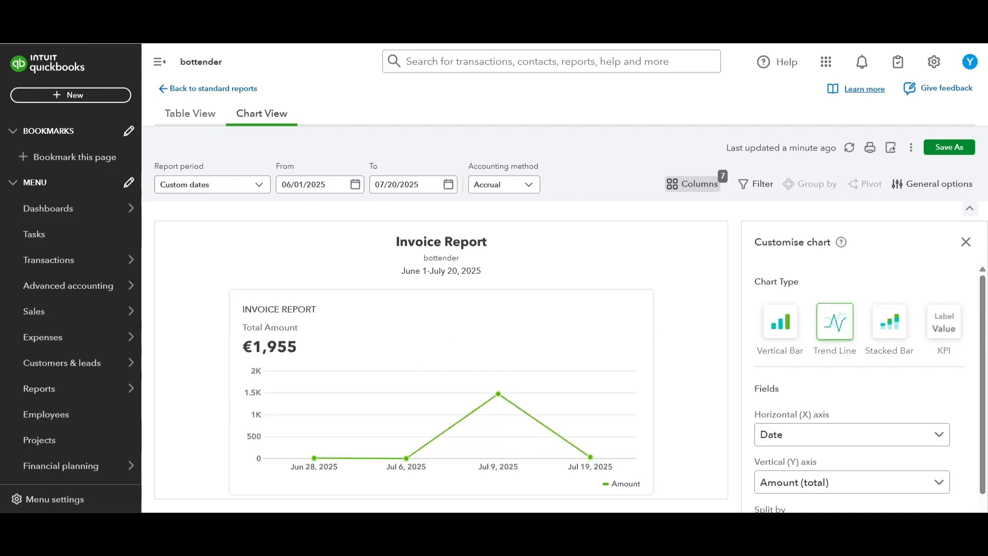
left_click(889, 322)
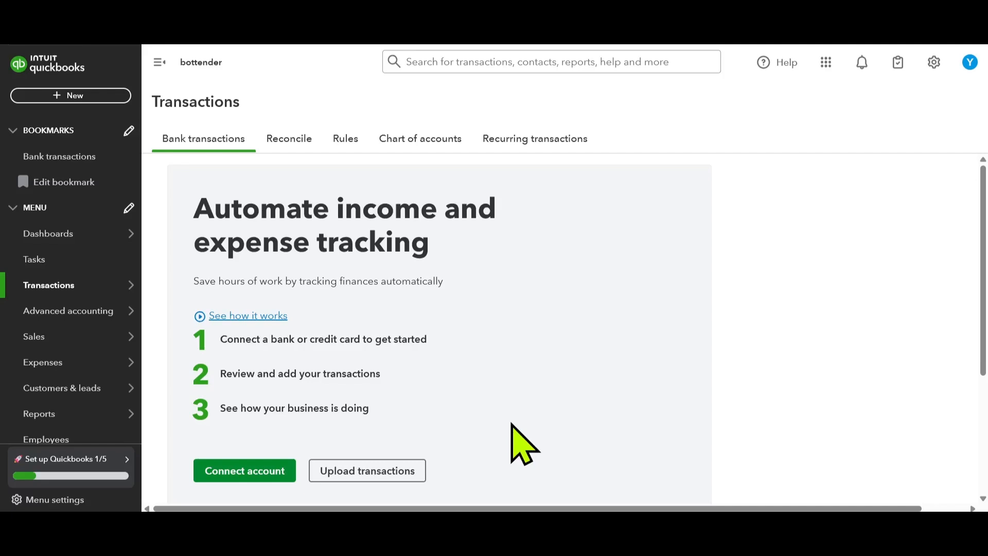
Start connecting a bank account for bank transactions, search for "revolut" and choose Revolut (European Union)
left_click(250, 473)
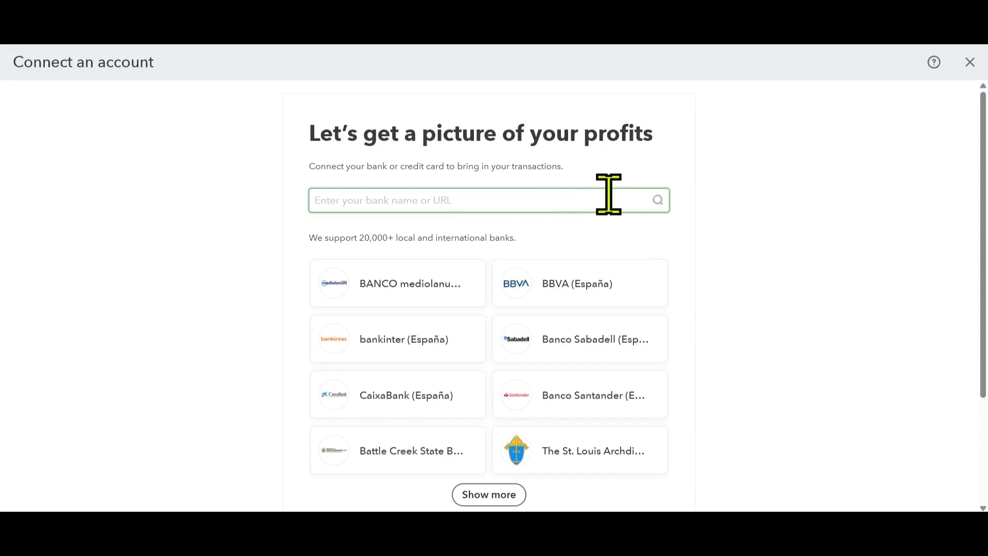
type("revolut")
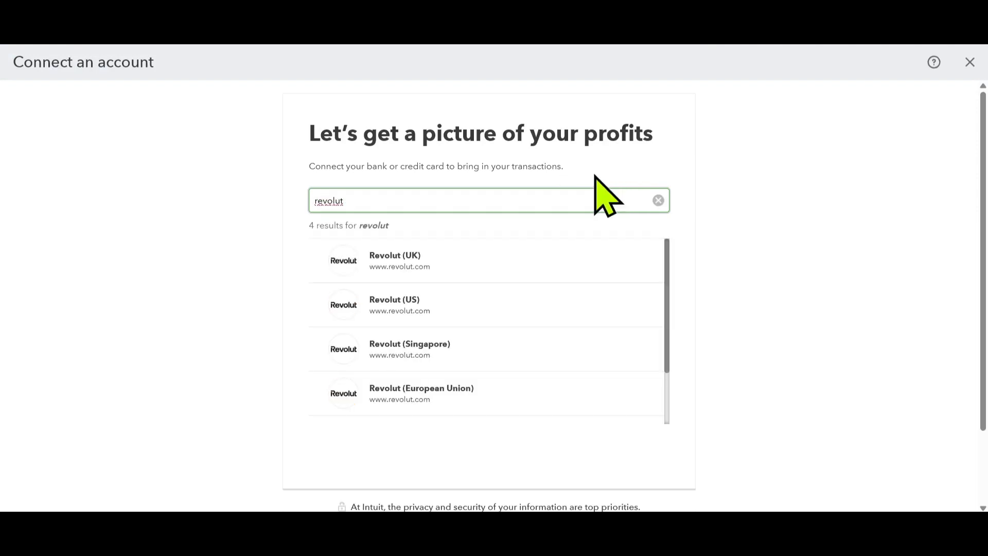
scroll(572, 303, "down", 1)
scroll(568, 282, "down", 1)
left_click(440, 335)
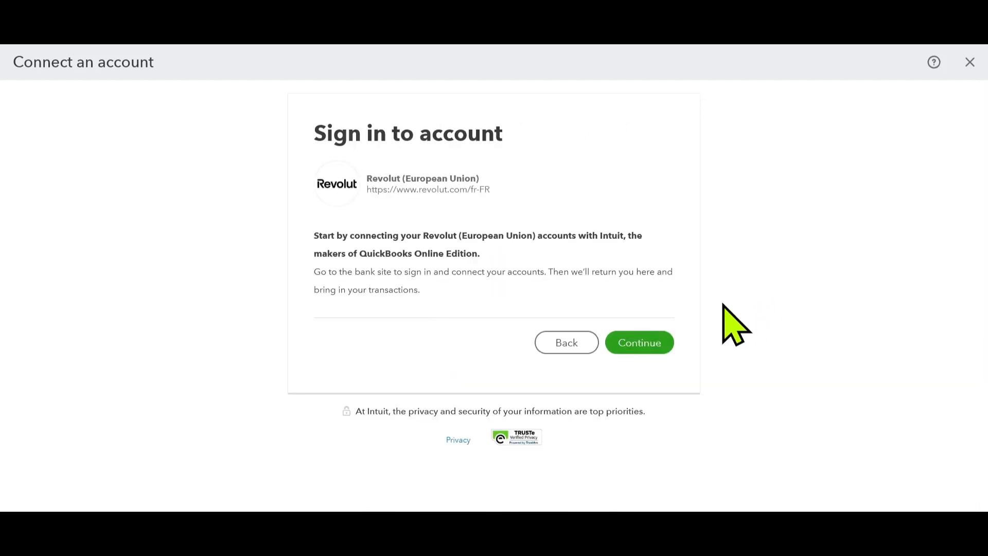
Agree to share the Revolut data and authorise Intuit Ireland to read the EUR account
left_click(657, 344)
left_click(646, 482)
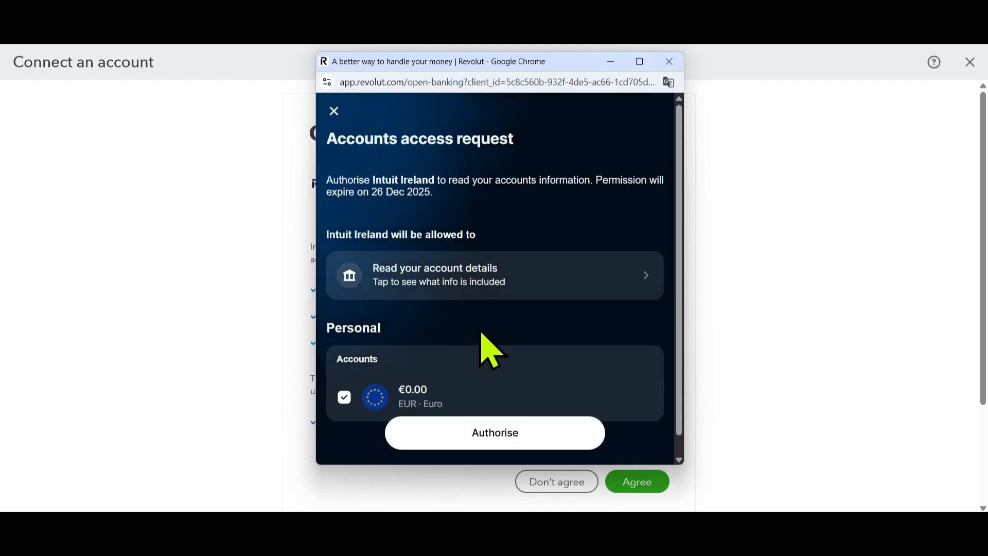
left_click(473, 433)
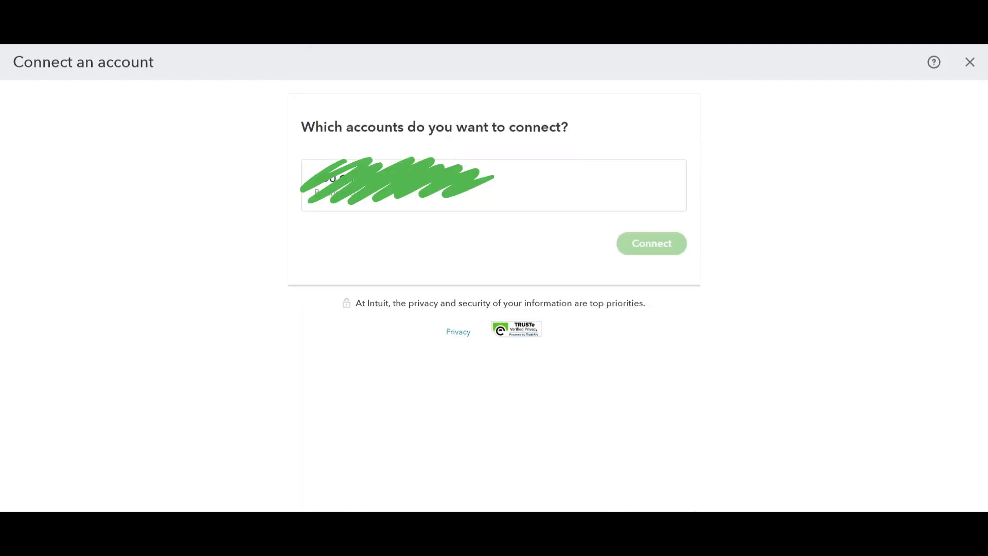
Connect the bank account as Cash and cash equivalents, pulling transactions from This year (06/01/2024), and check the transactions for review
left_click(639, 185)
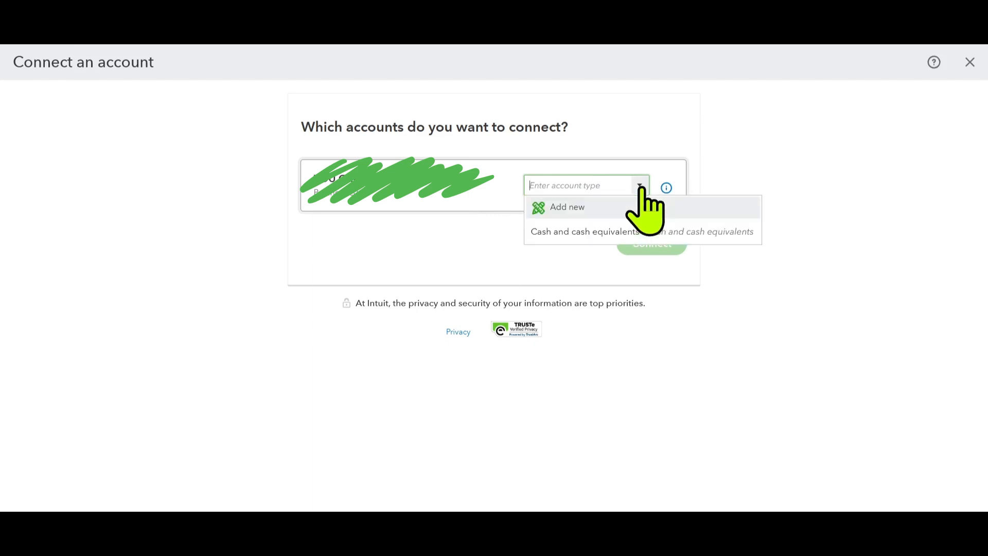
left_click(536, 231)
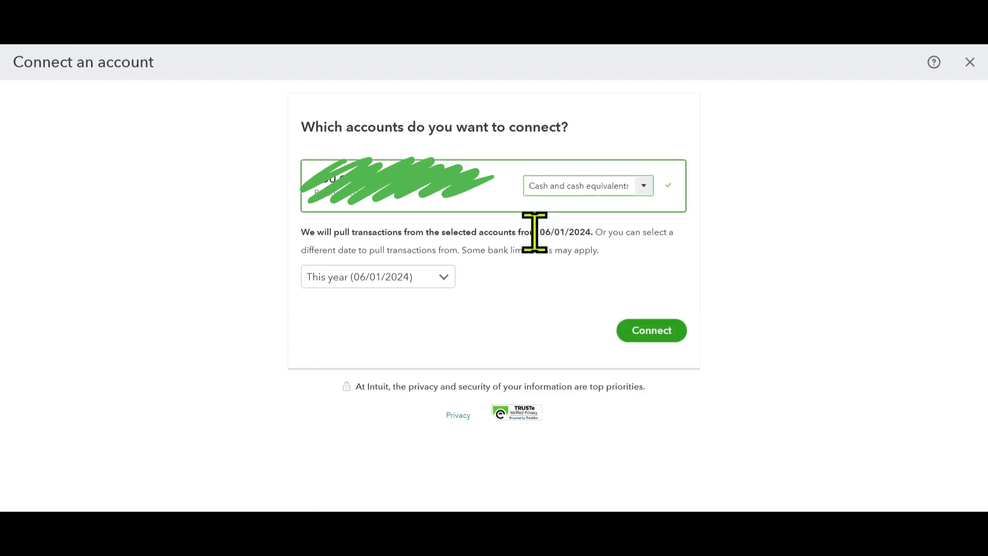
left_click(440, 277)
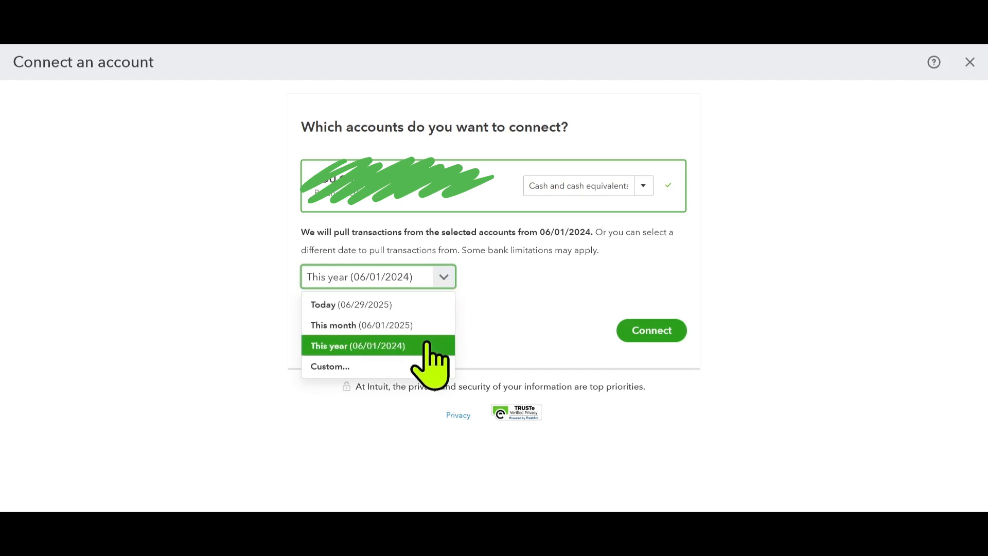
left_click(661, 337)
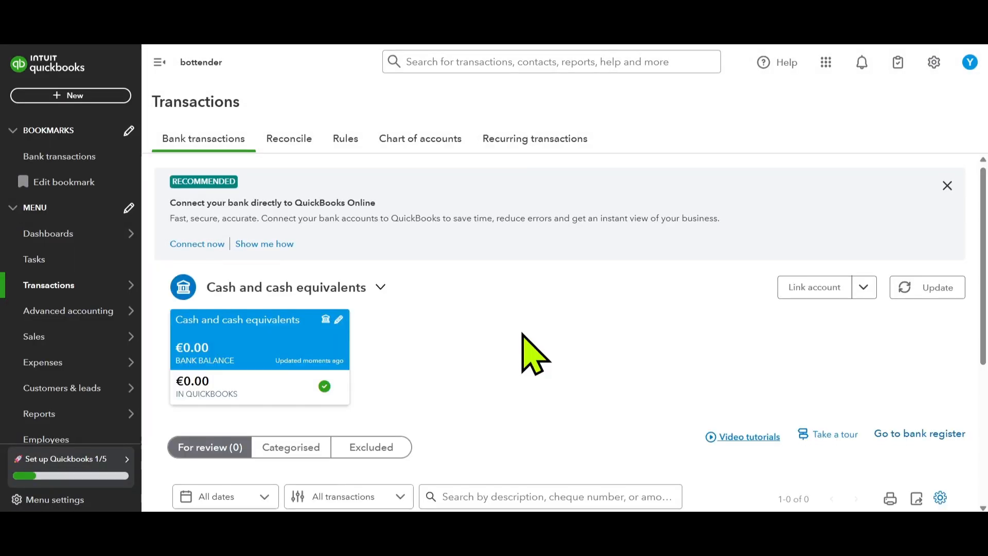
scroll(523, 335, "down", 2)
scroll(522, 335, "down", 2)
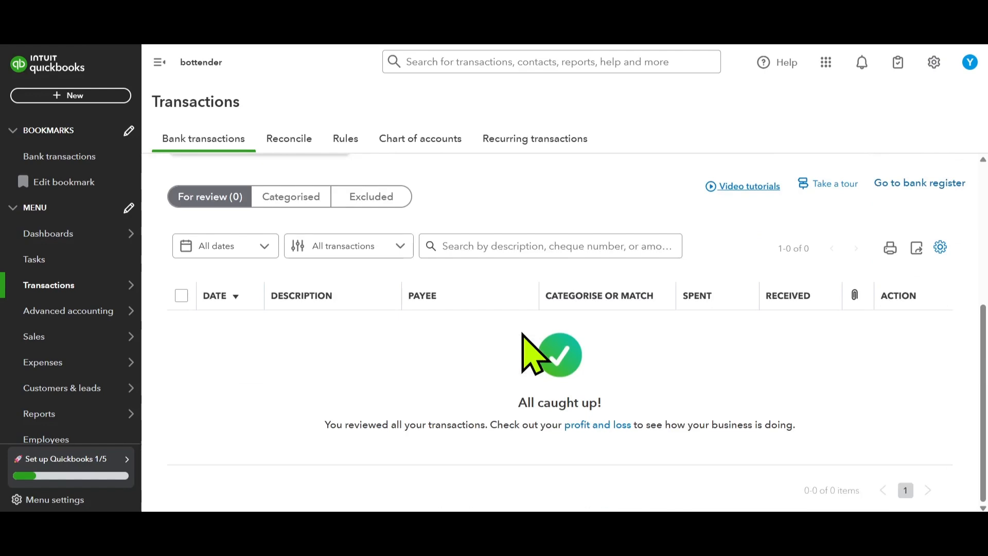
Look over the connected Cash and cash equivalents account and start uploading its bank transactions from a file
scroll(523, 334, "up", 4)
scroll(522, 335, "down", 4)
scroll(522, 335, "up", 4)
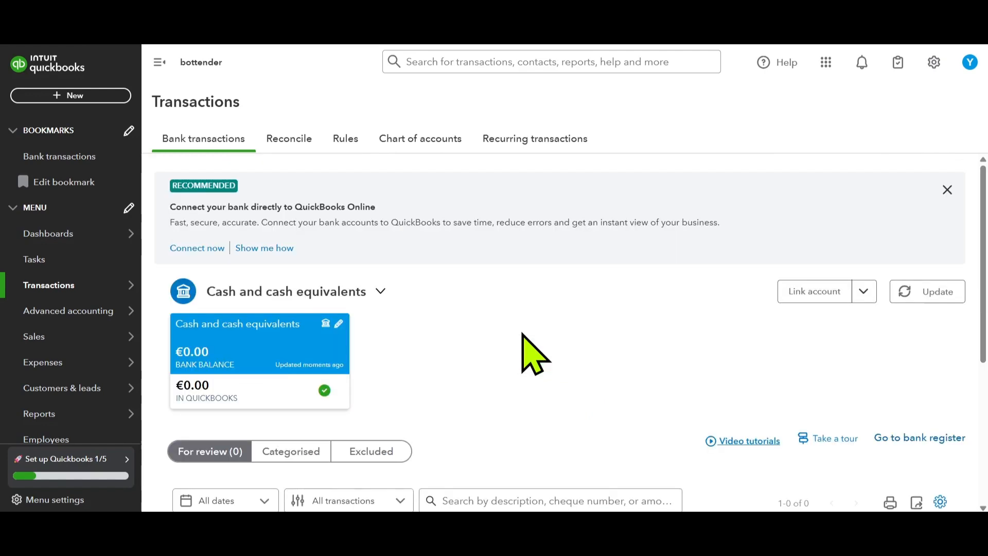
scroll(522, 335, "down", 4)
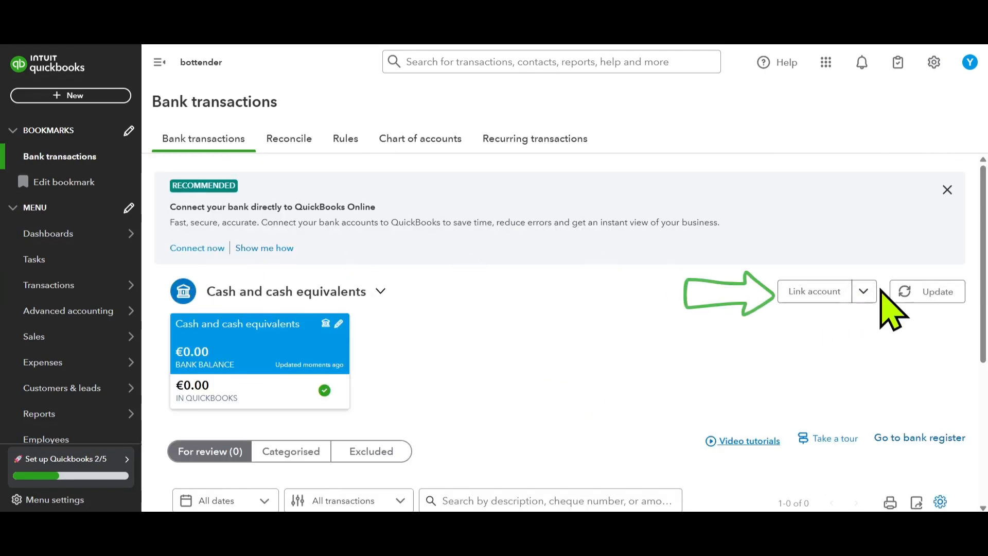
left_click(864, 292)
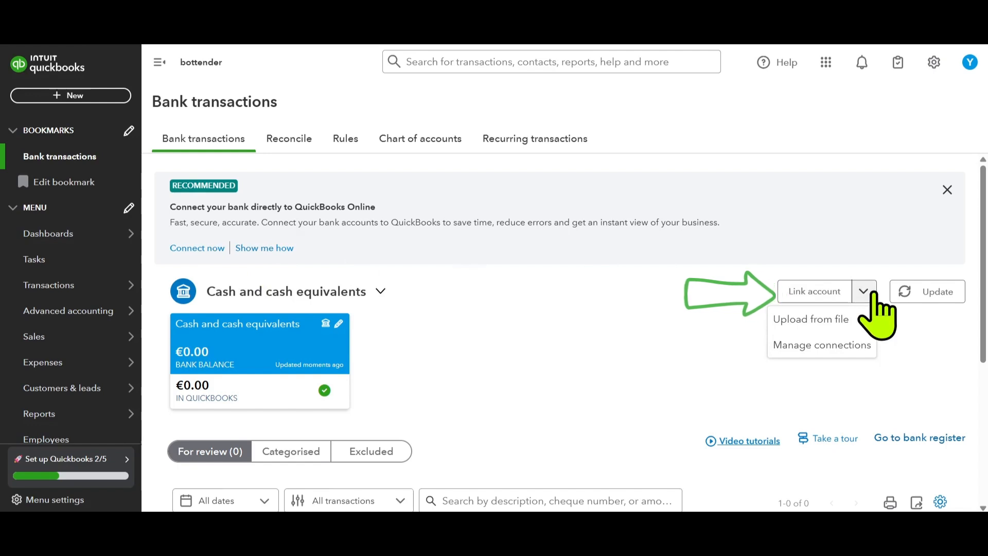
left_click(841, 318)
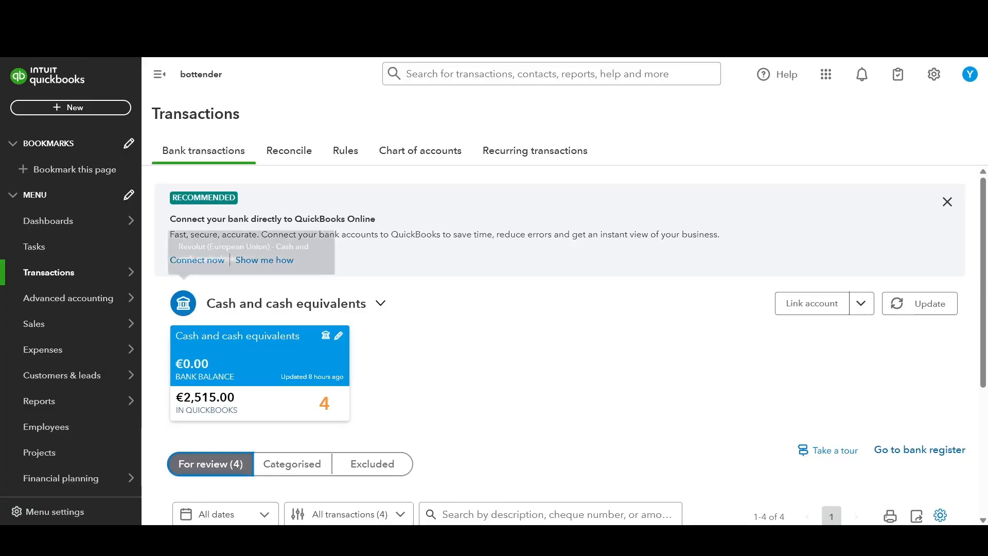
Check the imported bank transactions awaiting review and the list of categorised ones
mouse_move(49, 272)
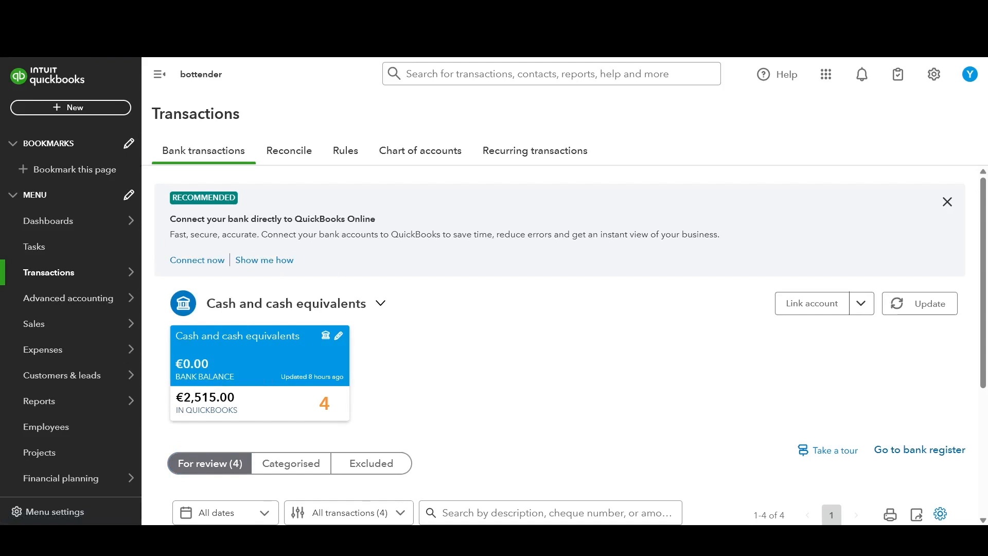
scroll(566, 345, "down", 5)
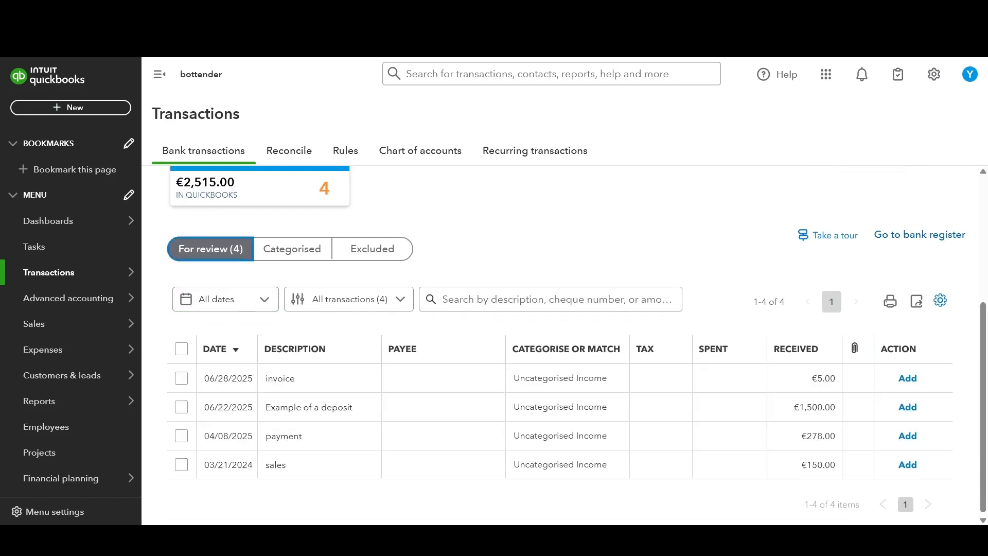
left_click(292, 249)
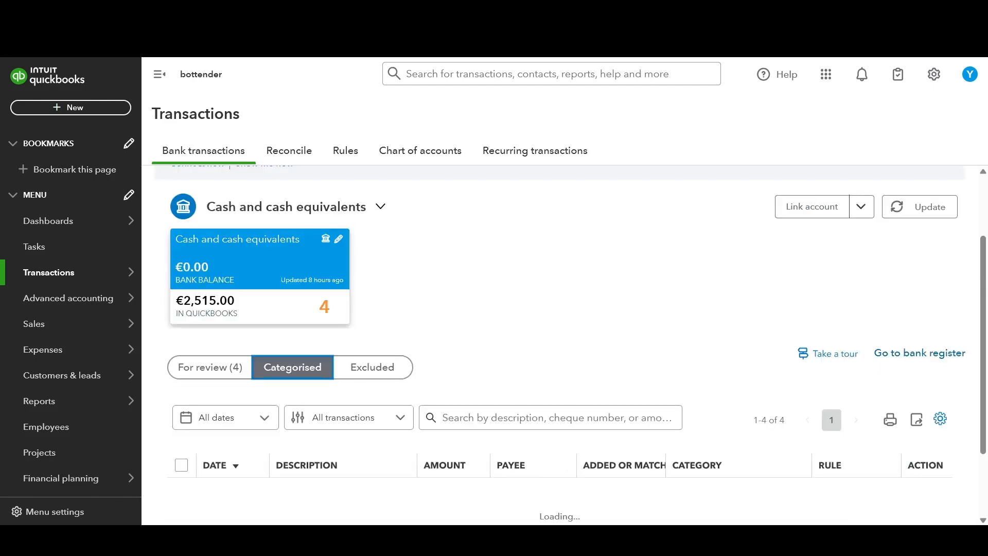
scroll(566, 335, "down", 2)
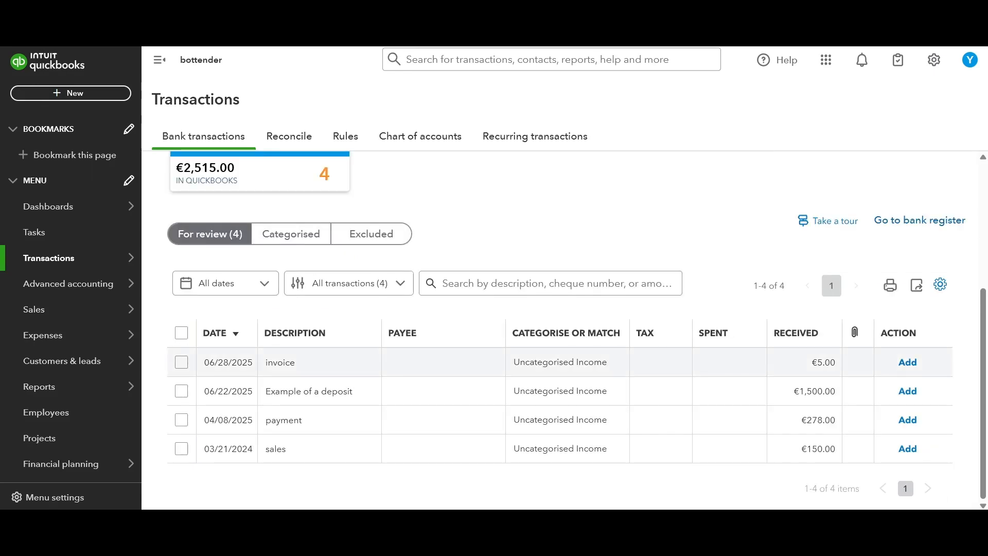
Open the 06/28/2025 "invoice" transaction for categorising and check its transaction type and available payees
left_click(323, 362)
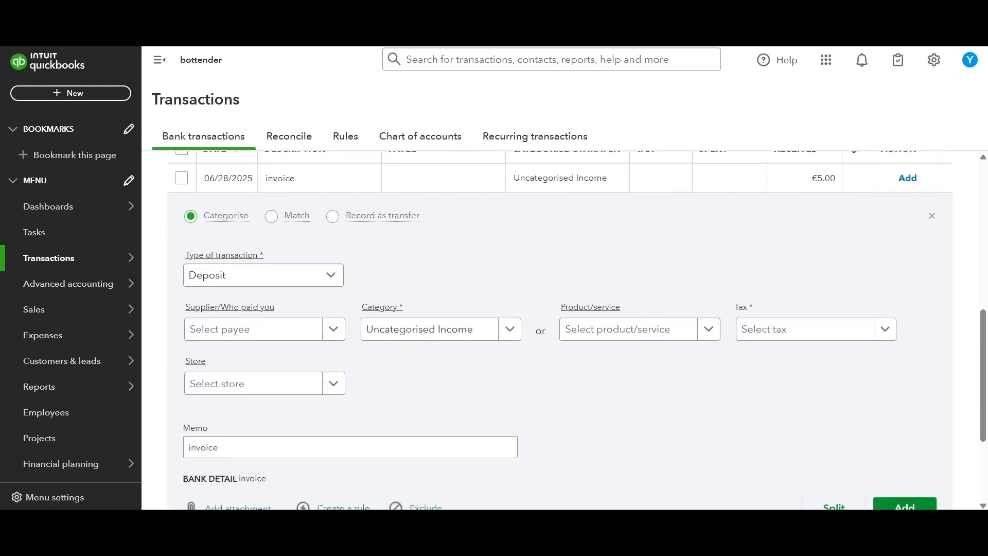
scroll(560, 329, "up", 1)
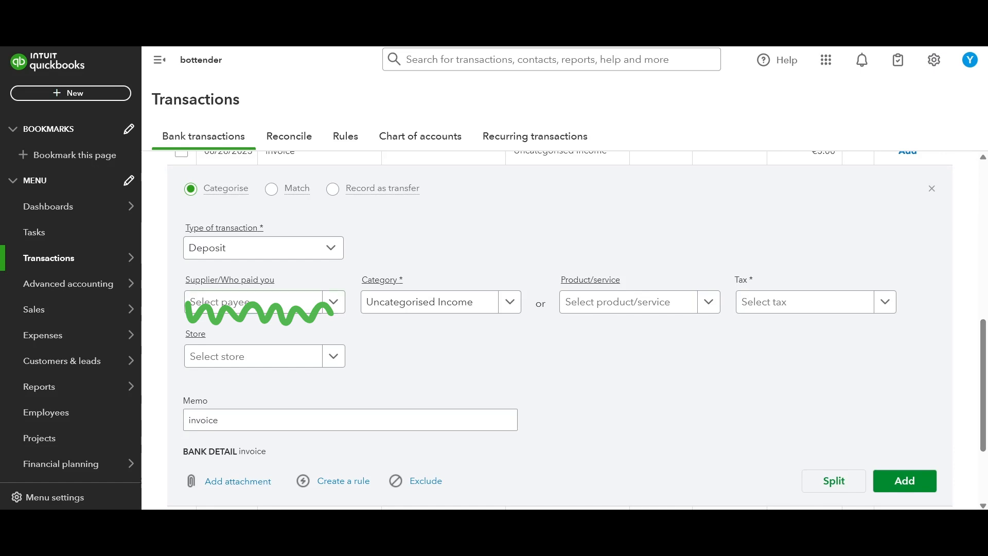
left_click(264, 247)
left_click(333, 302)
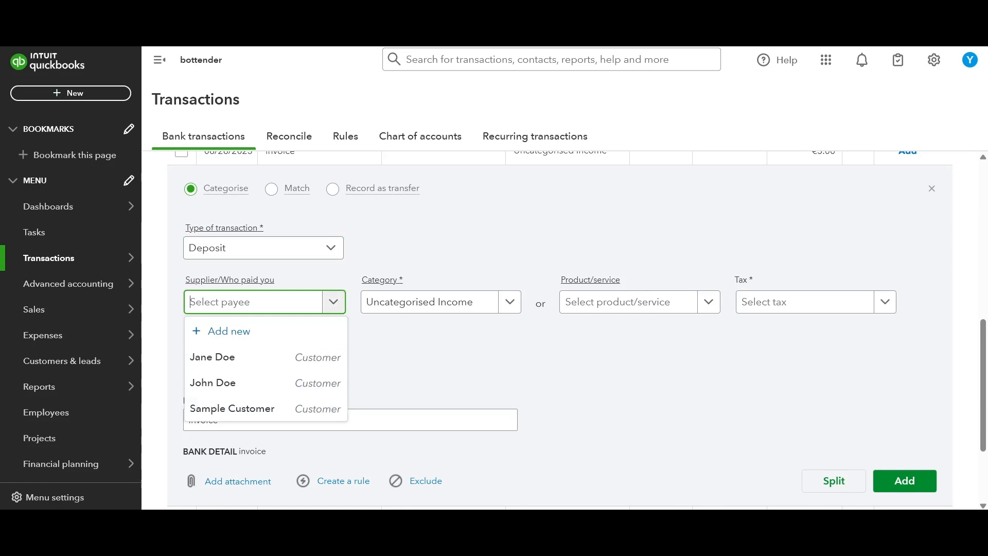
left_click(333, 302)
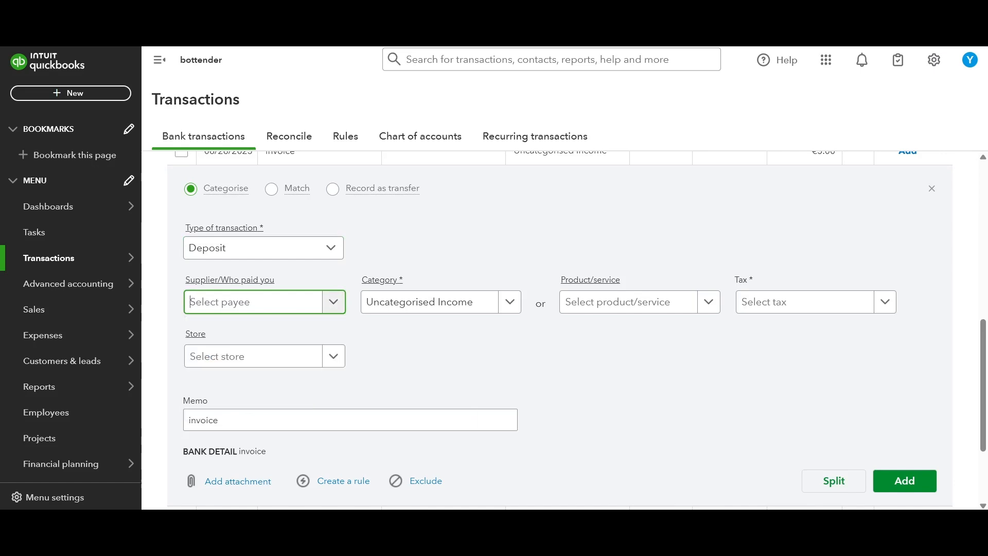
Browse the category options available for the "invoice" transaction, then close them without changing the category
left_click(510, 302)
scroll(517, 418, "up", 8)
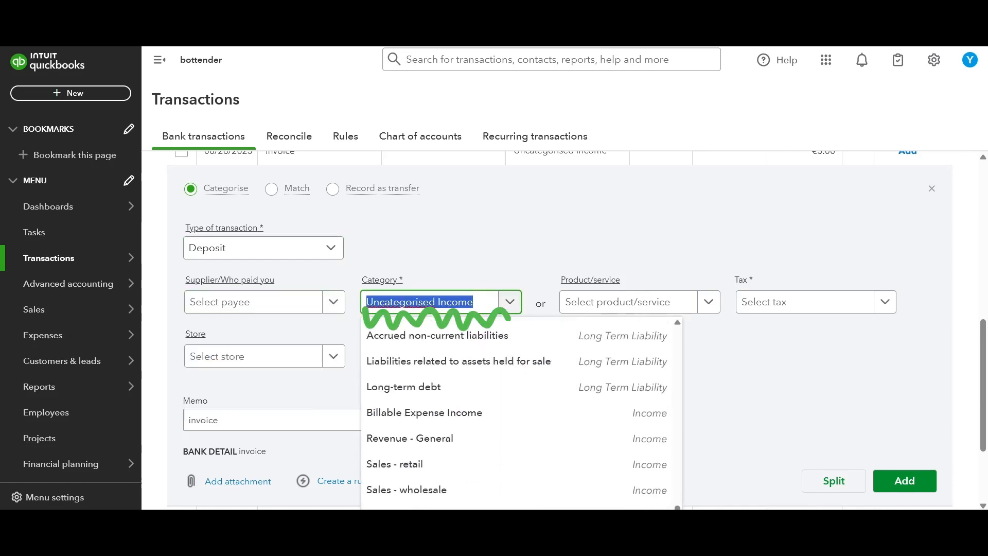
scroll(517, 418, "up", 8)
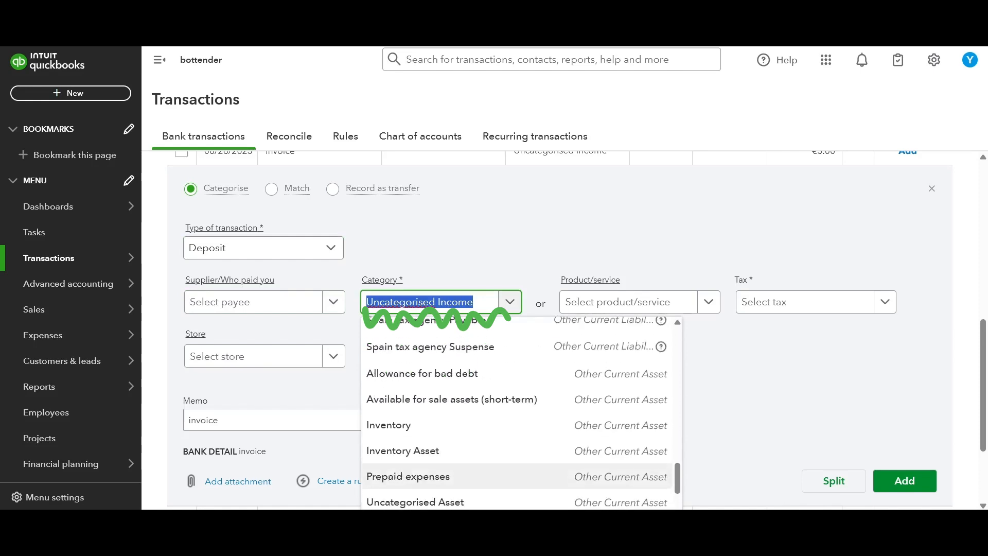
scroll(517, 418, "up", 8)
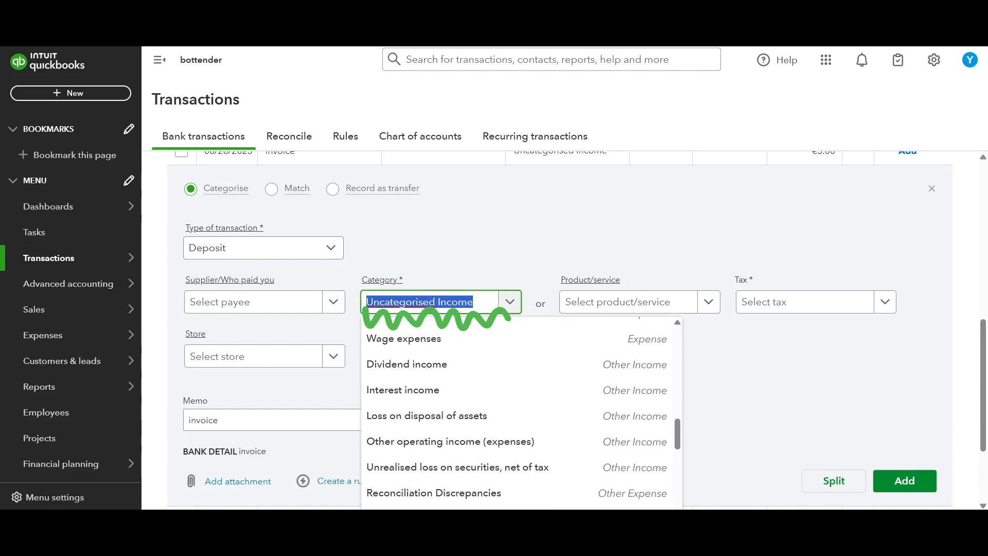
scroll(517, 418, "up", 8)
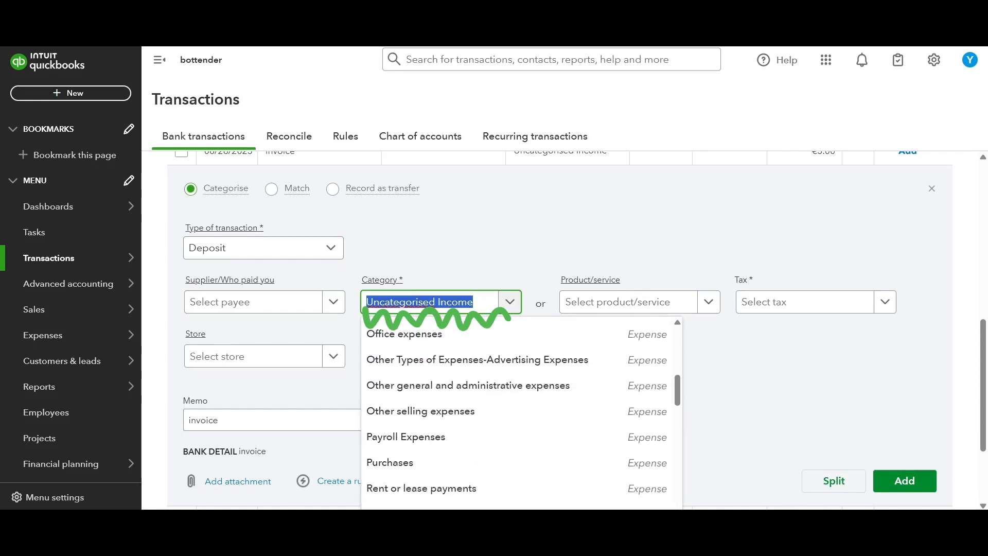
scroll(518, 418, "up", 4)
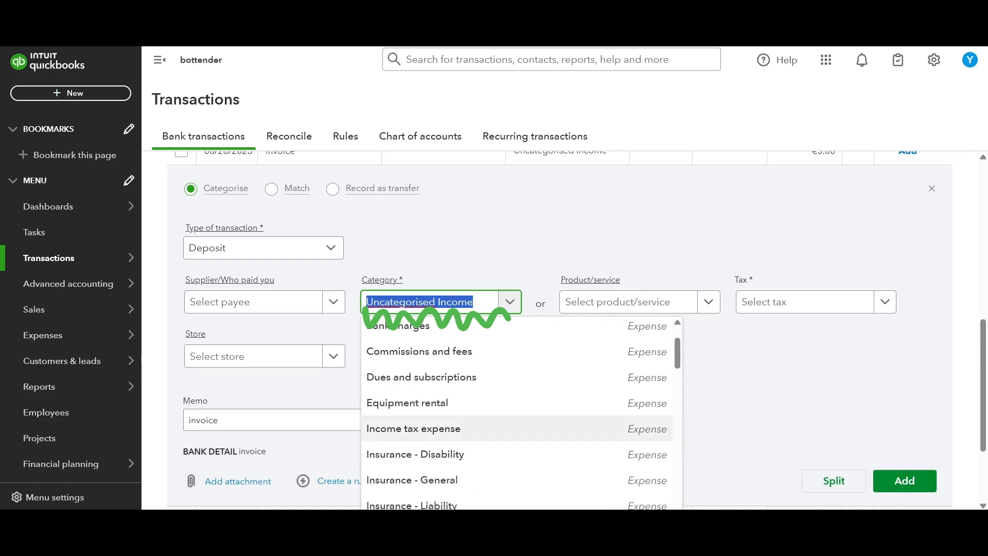
key("Escape")
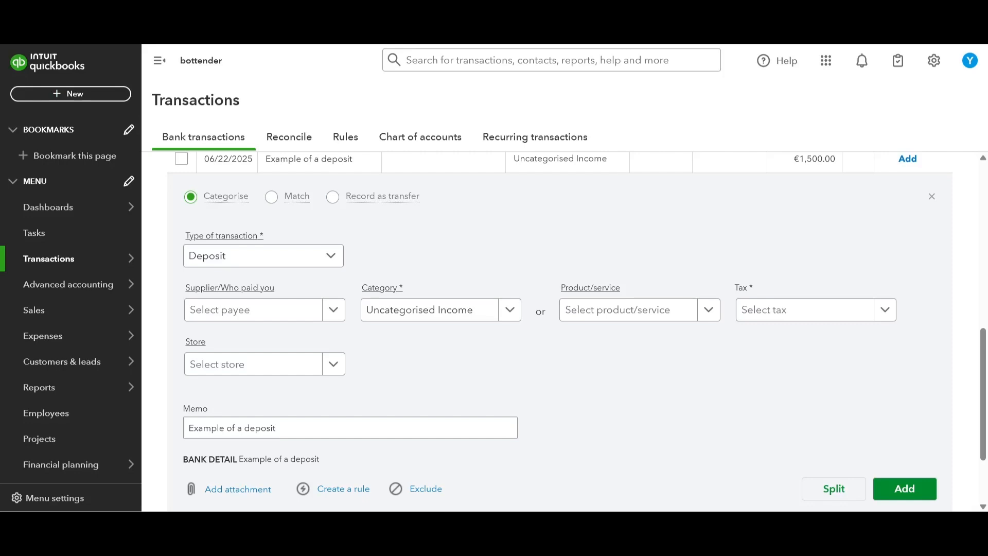
Clear the category of the "Example of a deposit" transaction and look through the income, expense and other account categories
left_click(510, 310)
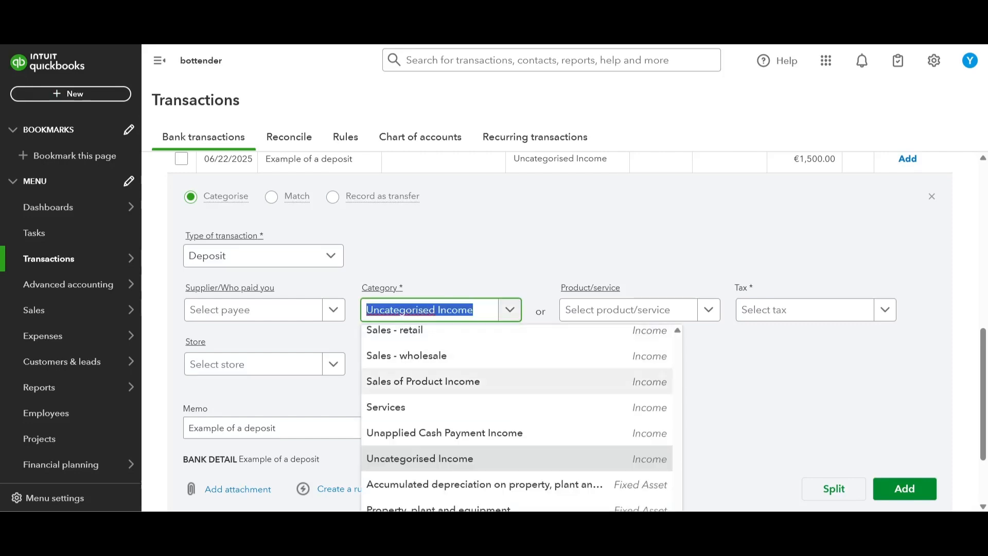
scroll(515, 376, "up", 1)
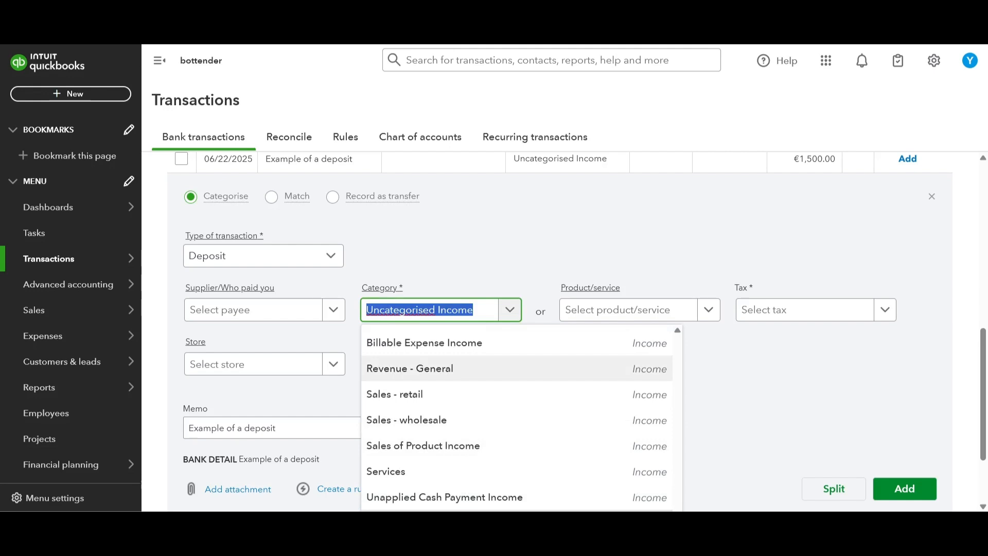
scroll(517, 417, "down", 2)
scroll(517, 416, "up", 2)
key("BackSpace")
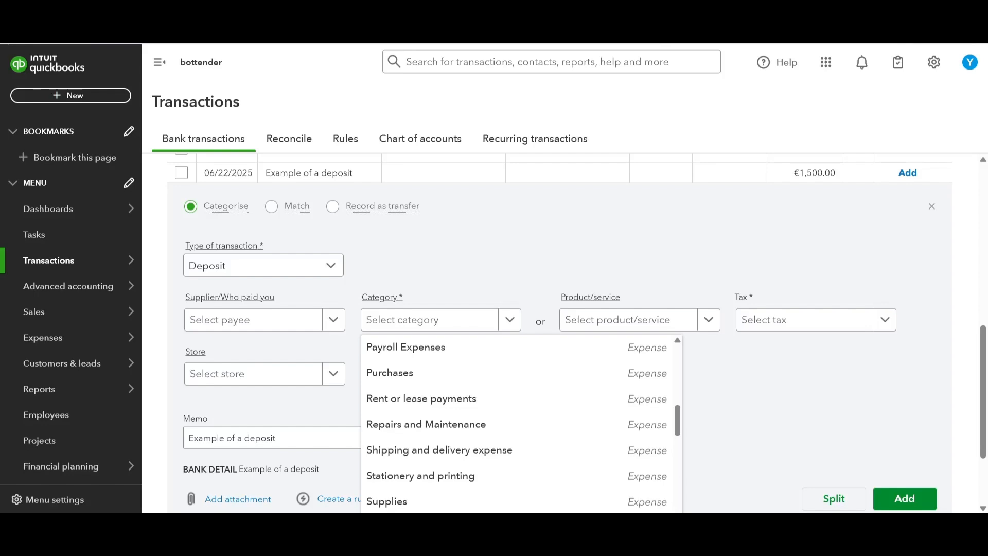
scroll(515, 360, "down", 5)
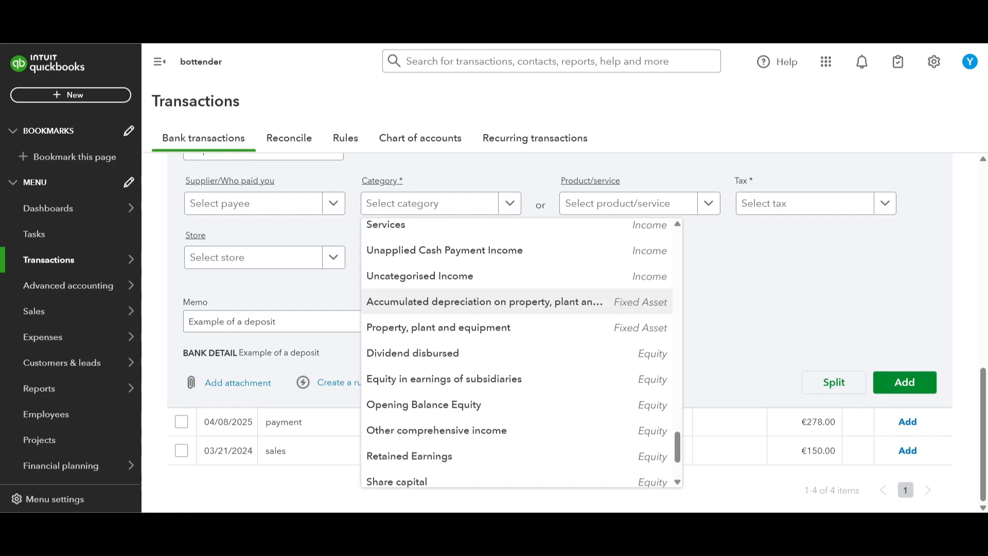
Add a new account named "special expense" with account type Expenses, choose its detail type and save it
left_click(430, 337)
type("sp")
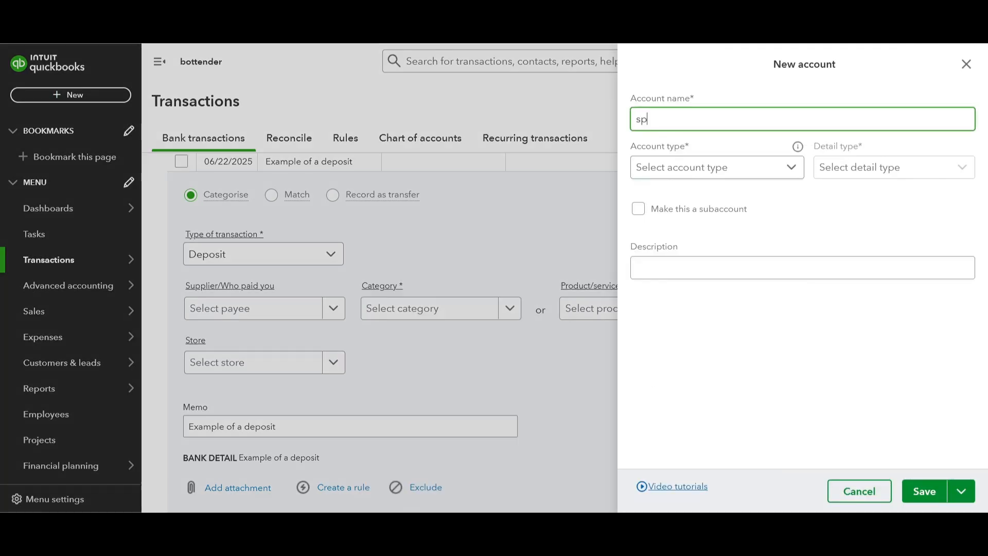
type("ecial expense")
left_click(717, 167)
left_click(669, 298)
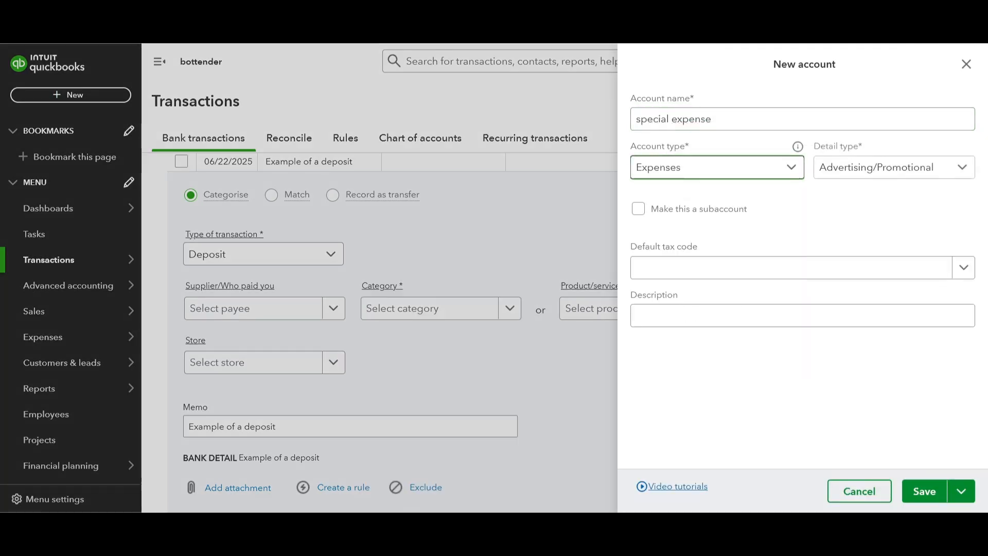
left_click(889, 167)
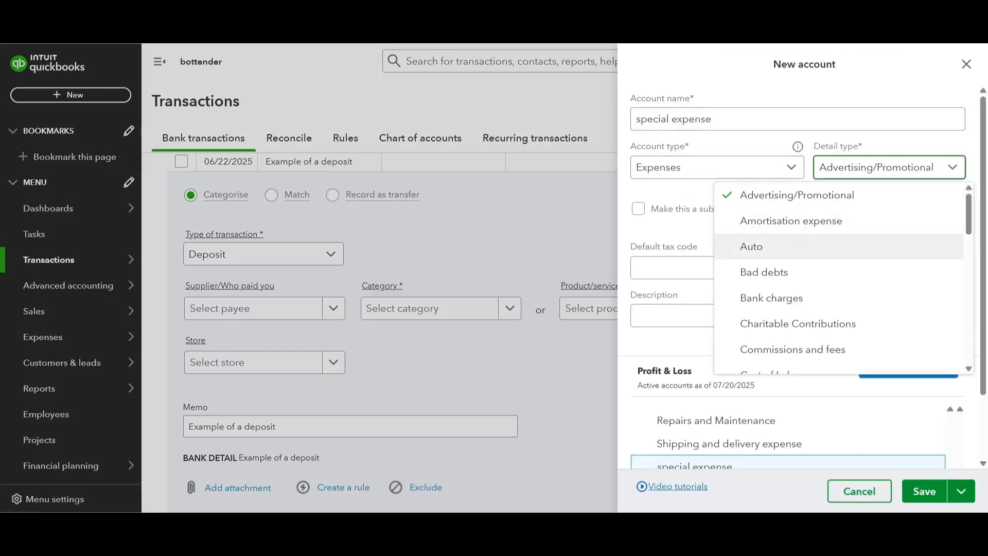
scroll(839, 247, "down", 3)
left_click(763, 348)
left_click(924, 491)
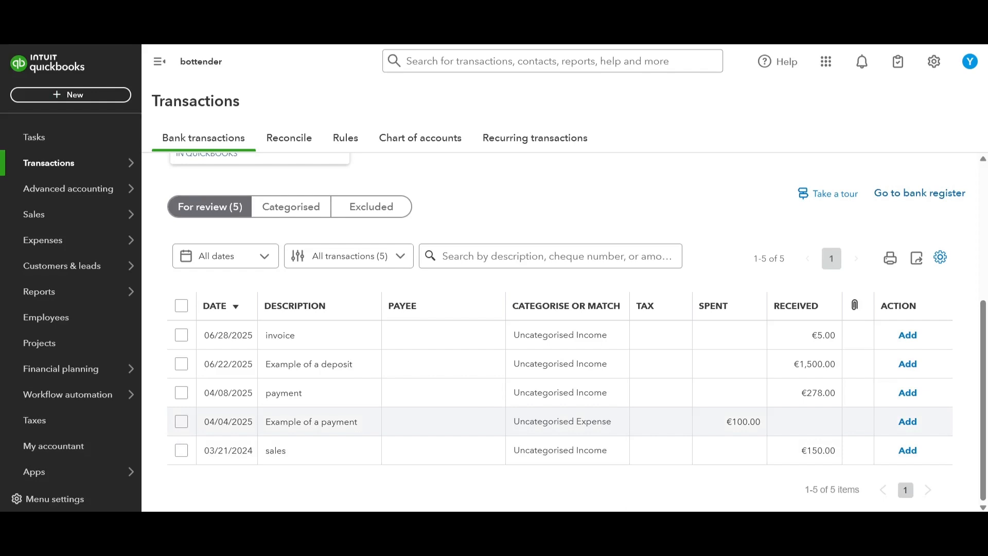
Open the 04/04/2025 "Example of a payment" transaction, start splitting it and choose an existing customer as the payee
left_click(312, 421)
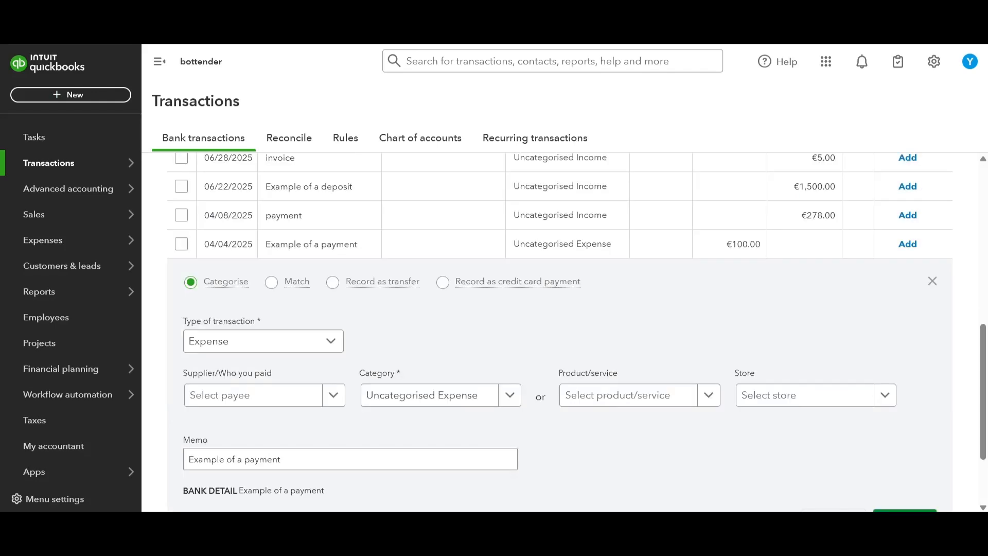
scroll(441, 332, "down", 1)
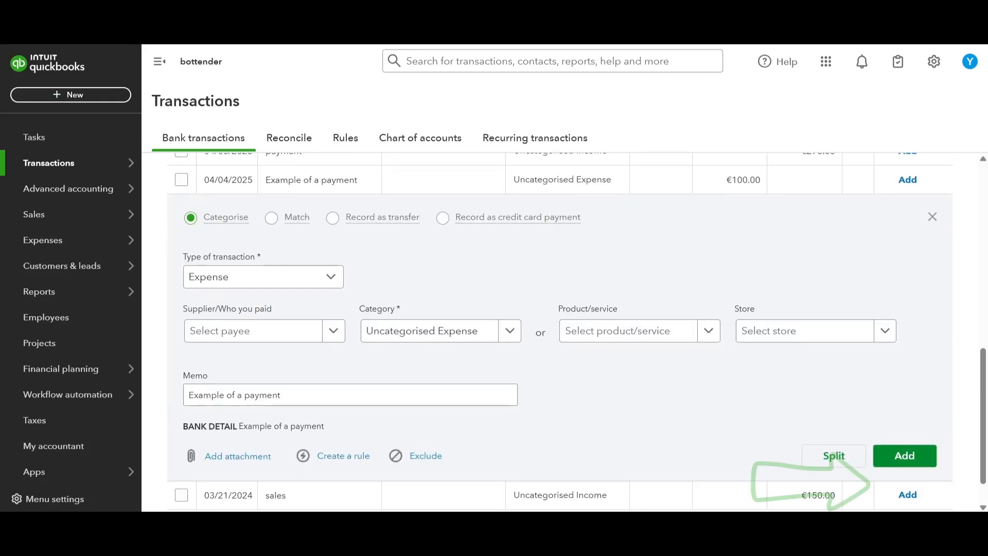
left_click(834, 455)
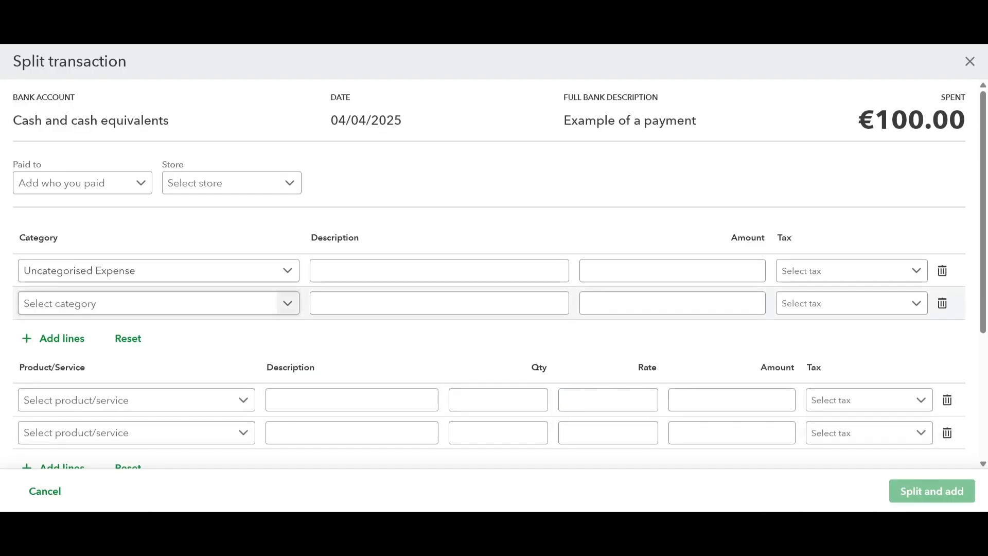
left_click(82, 183)
left_click(82, 237)
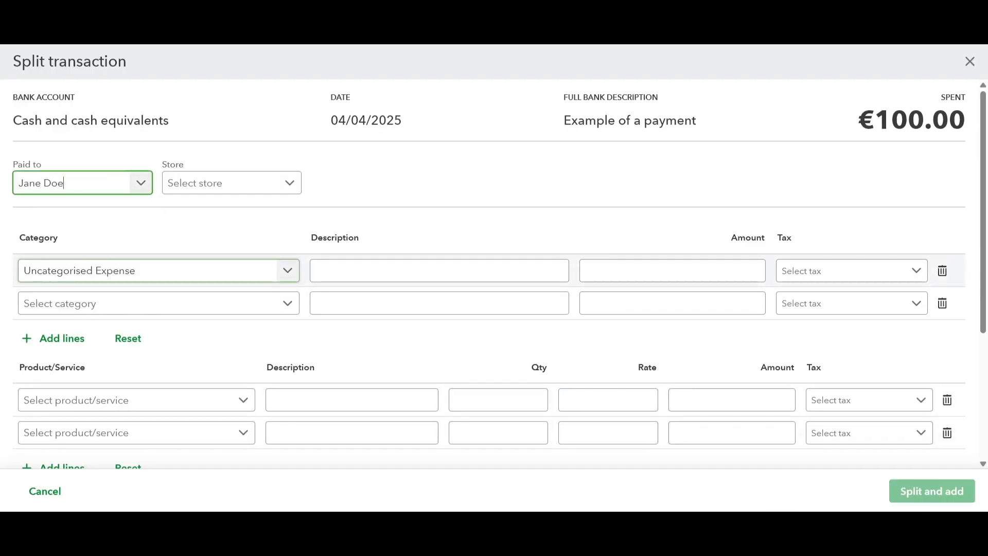
Fill in the first split line with category Utilities, description "Phone bill" and amount 40
left_click(159, 270)
left_click(174, 445)
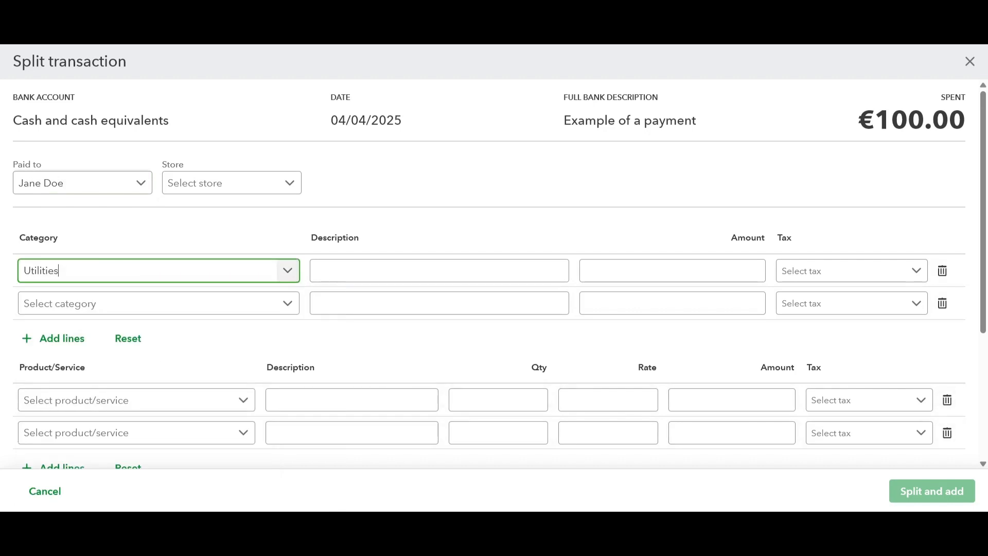
left_click(439, 271)
key("Caps_Lock")
type("P")
key("Caps_Lock")
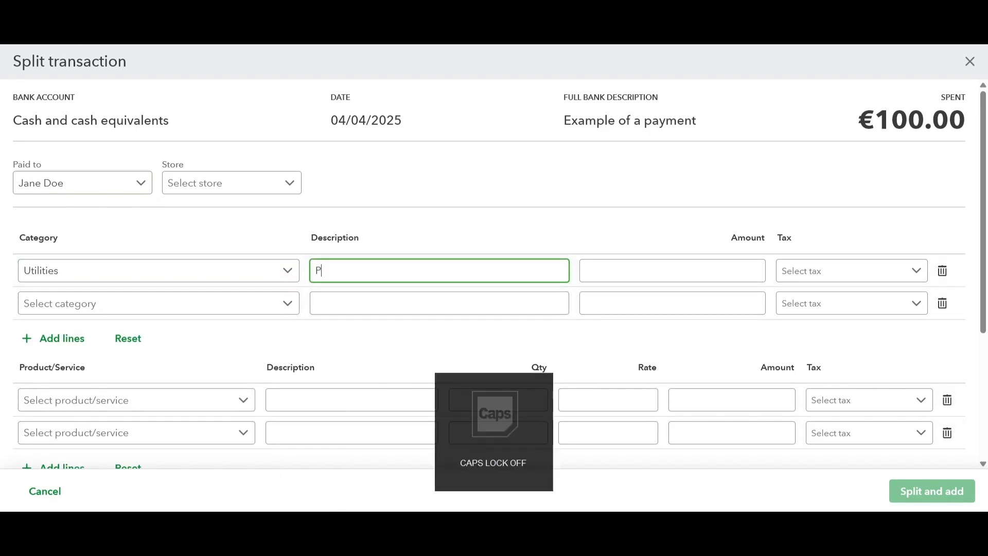
type("hone bill")
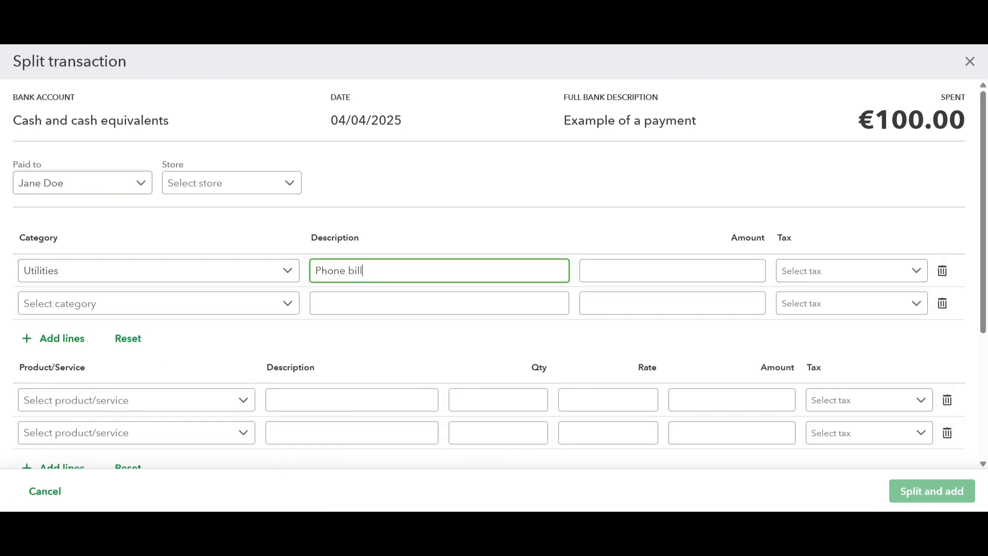
key("Tab")
type("40")
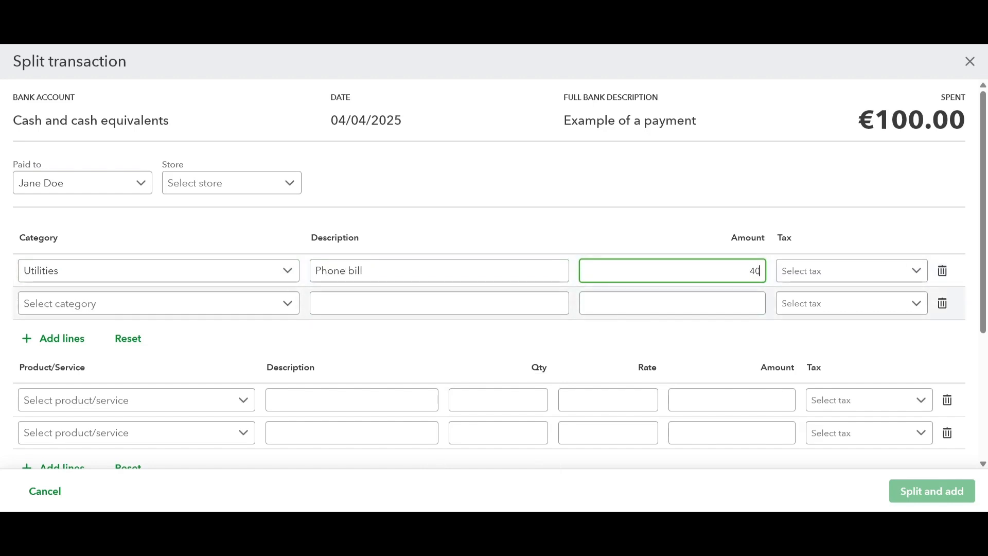
Fill in the second split line with category Operating expense, description "Internet bill" and amount 60
left_click(160, 303)
scroll(174, 357, "down", 5)
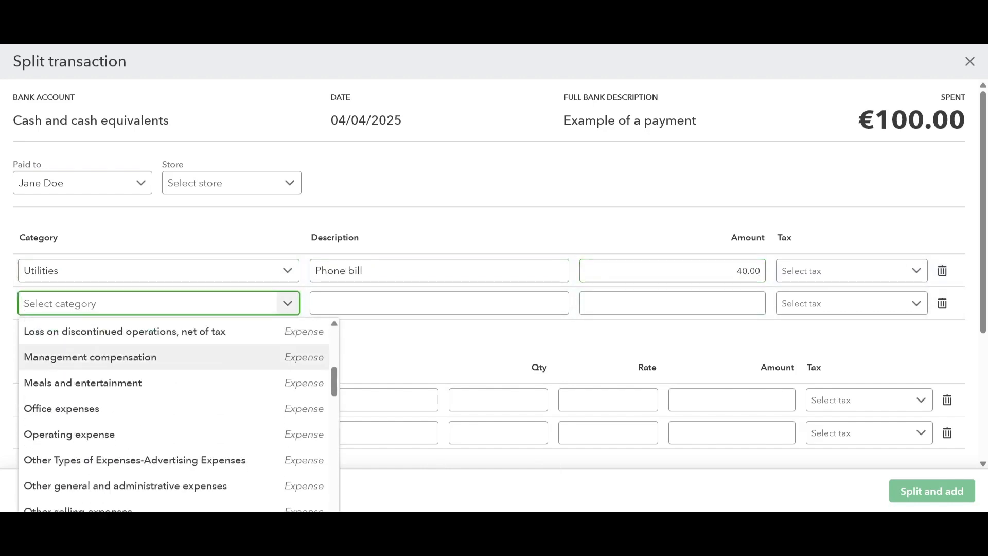
scroll(174, 368, "down", 1)
left_click(174, 383)
left_click(439, 304)
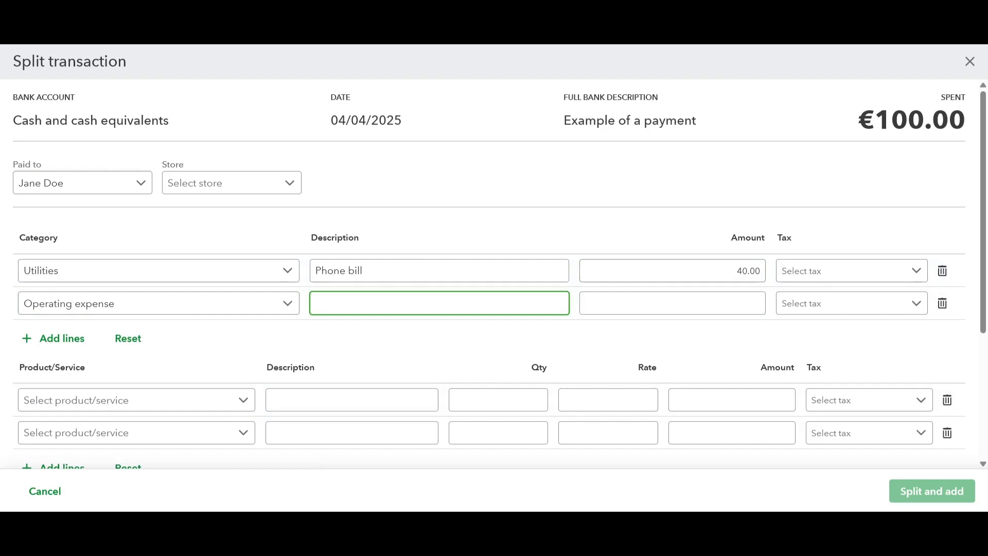
type("Internet bill")
left_click(673, 303)
type("600")
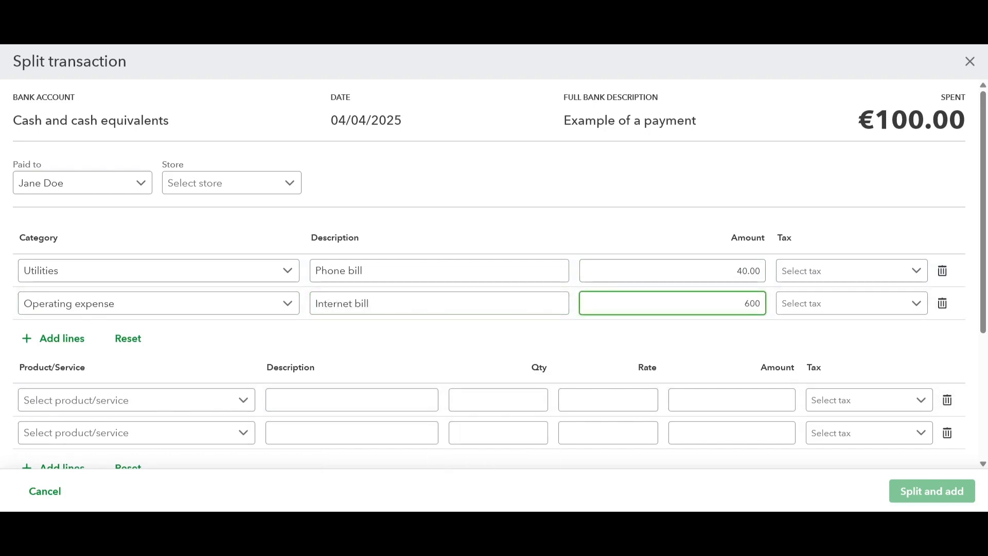
key("BackSpace")
left_click(489, 340)
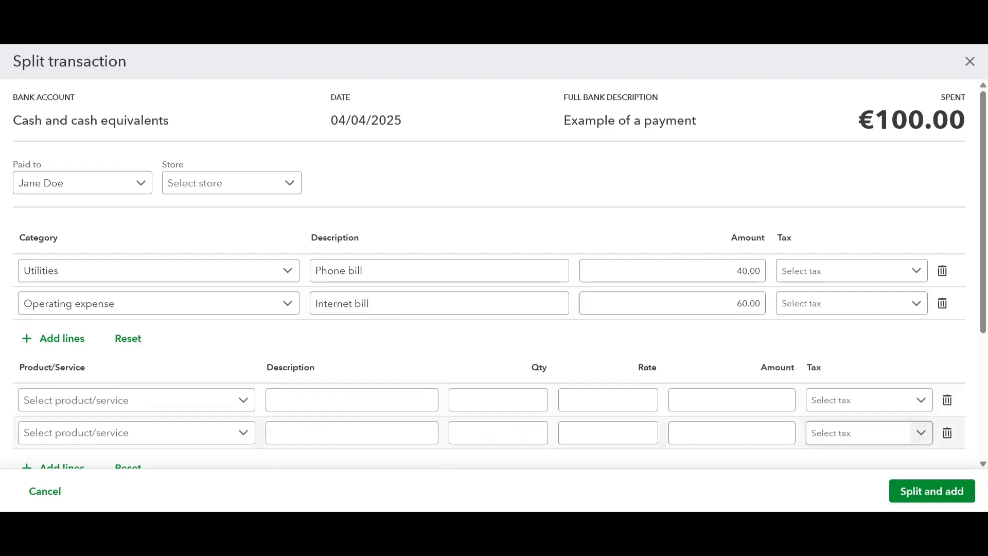
scroll(906, 433, "down", 4)
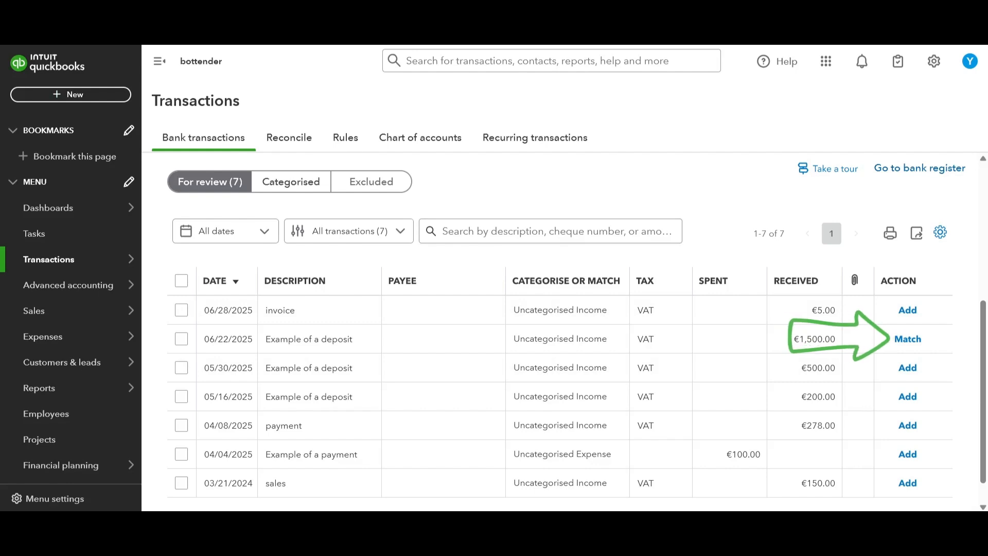
Open the 06/22/2025 "Example of a deposit" transaction under review and set its category to Dividend disbursed
left_click(291, 181)
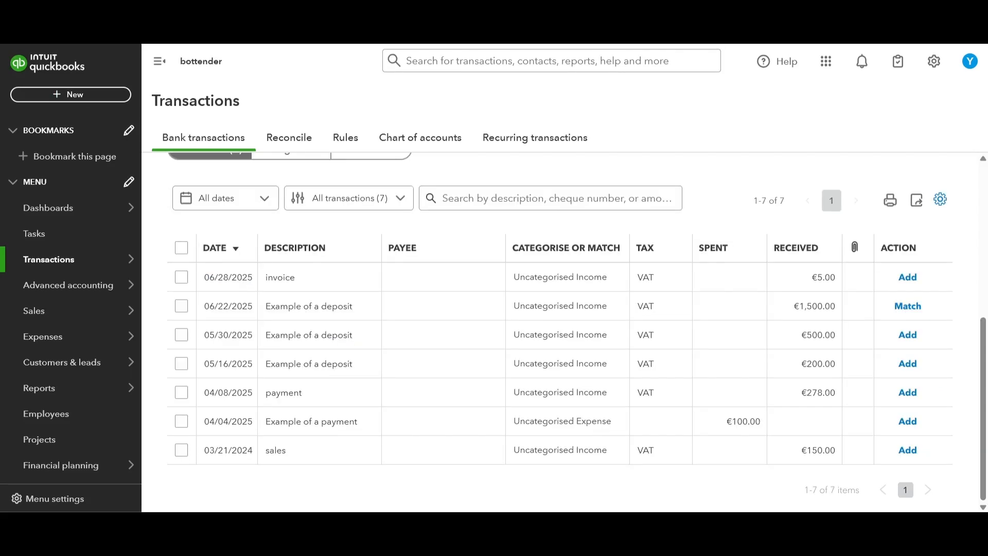
left_click(309, 305)
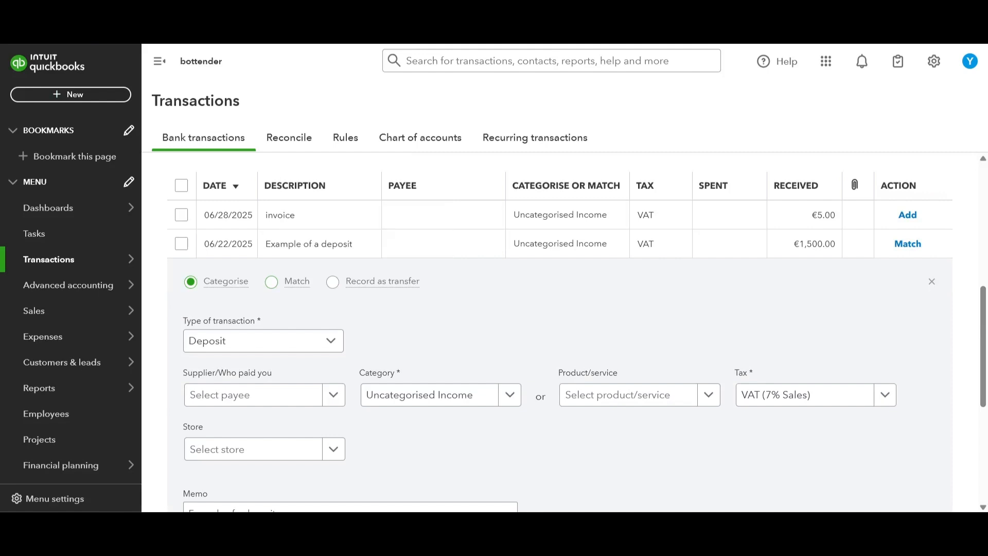
scroll(560, 329, "down", 1)
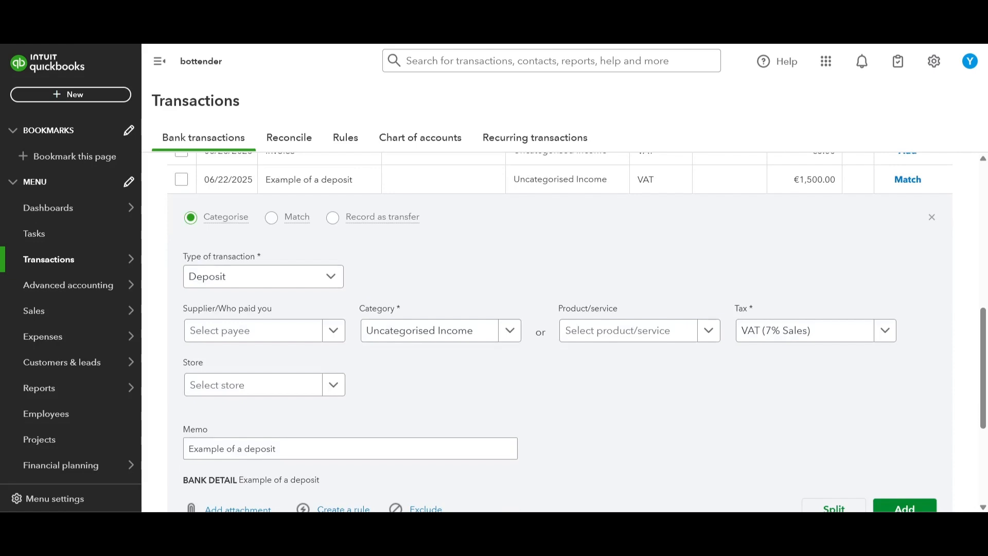
left_click(510, 330)
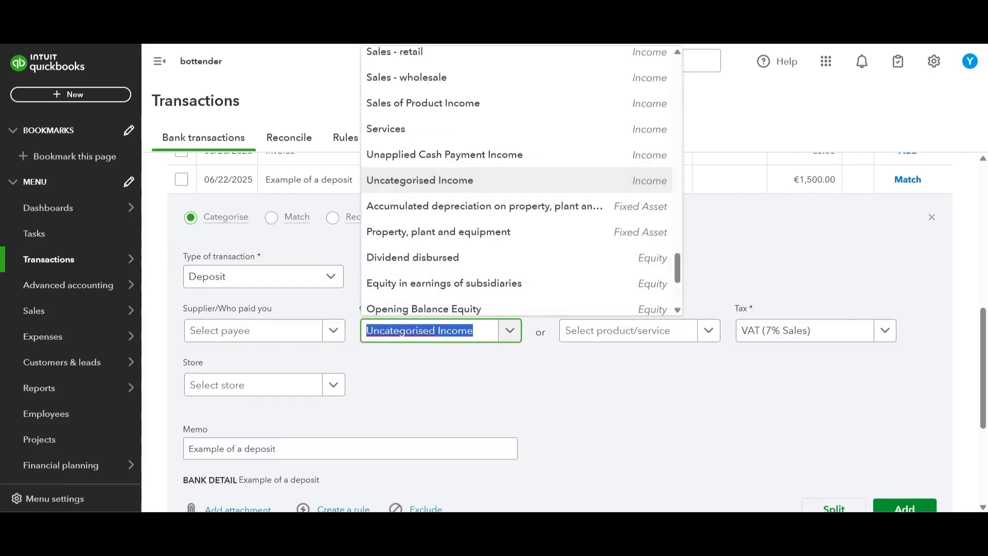
left_click(413, 257)
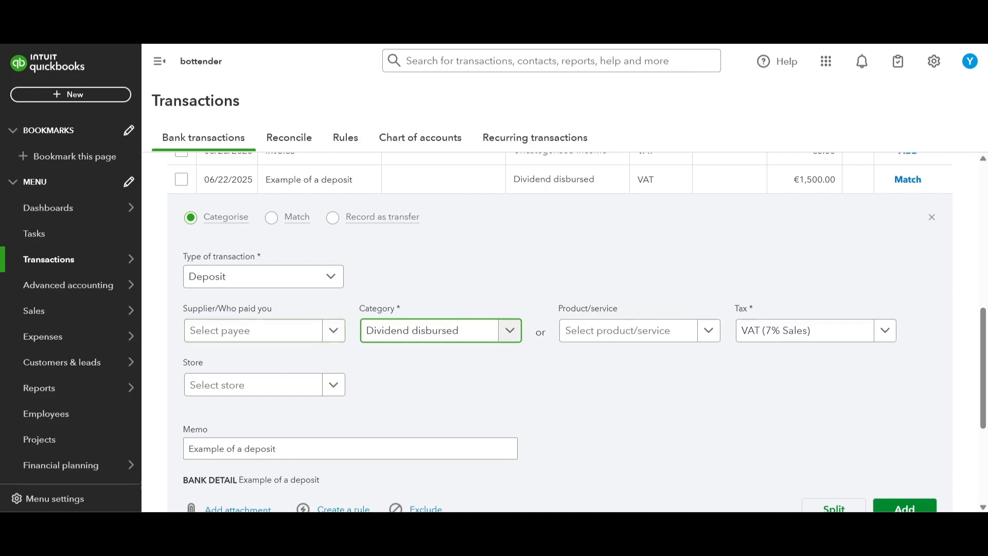
Choose an existing customer as the deposit's payee, then add the transaction and show the categorised transactions
left_click(333, 331)
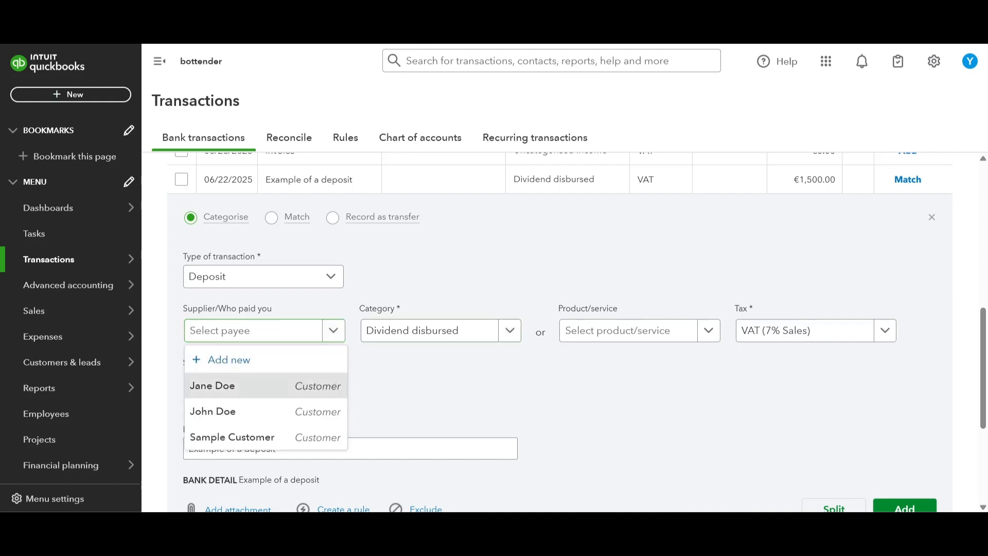
left_click(232, 385)
scroll(232, 386, "down", 1)
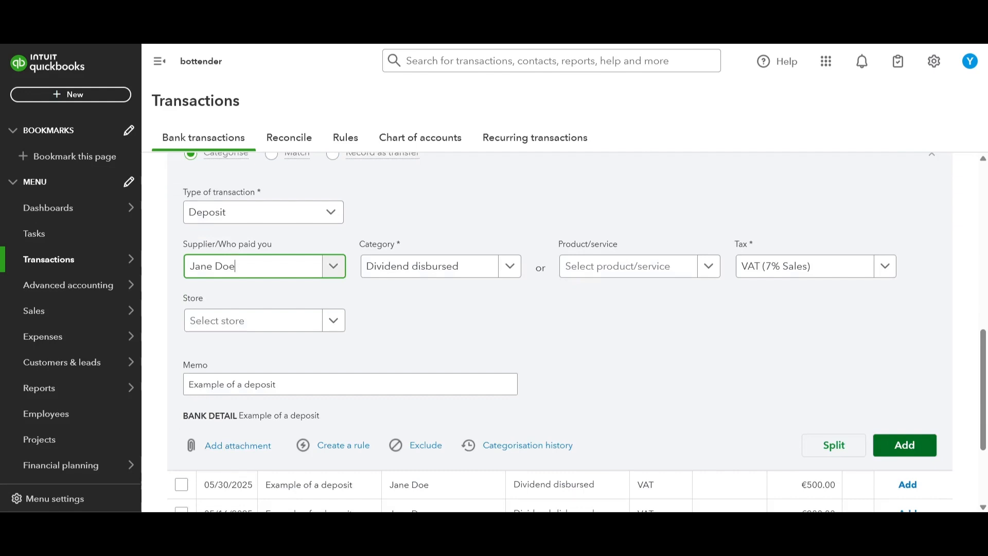
left_click(904, 445)
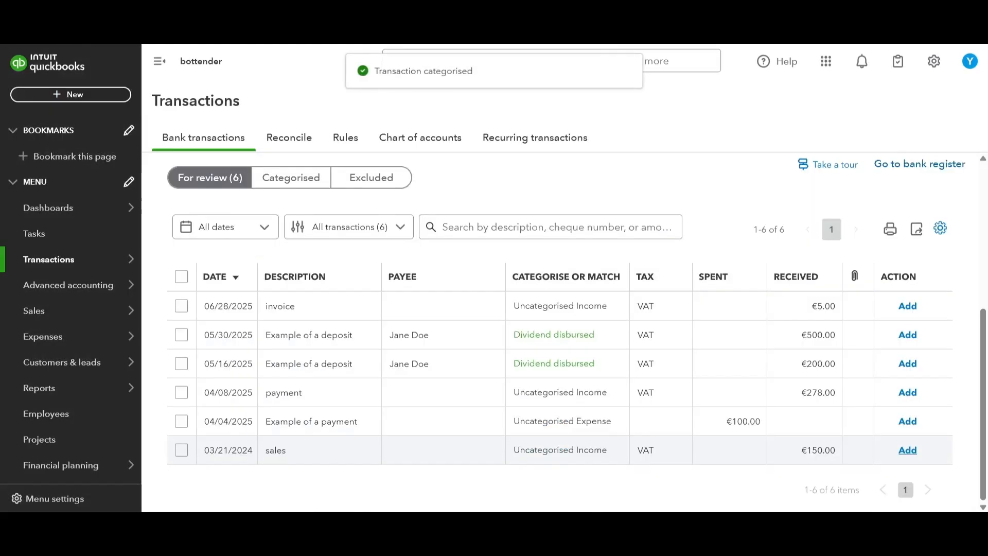
left_click(292, 178)
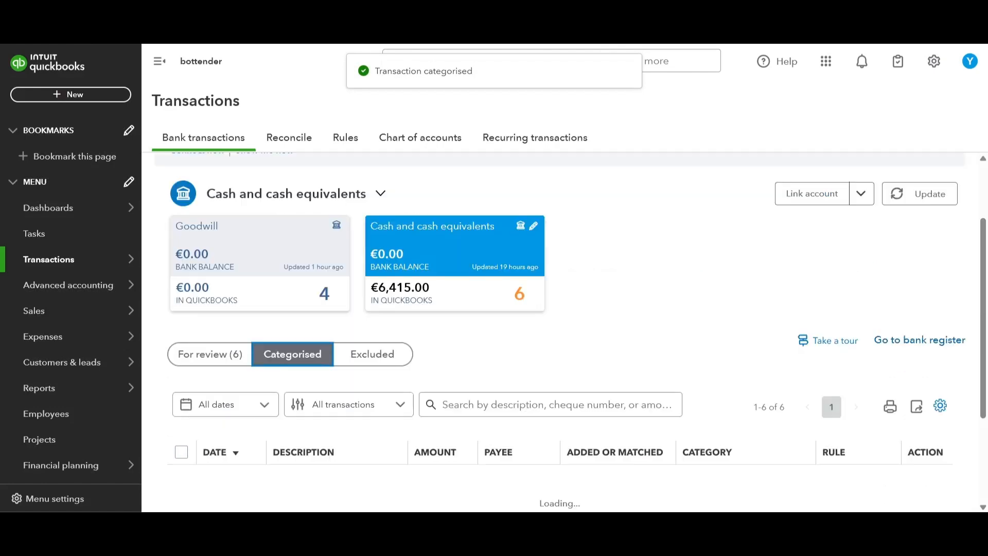